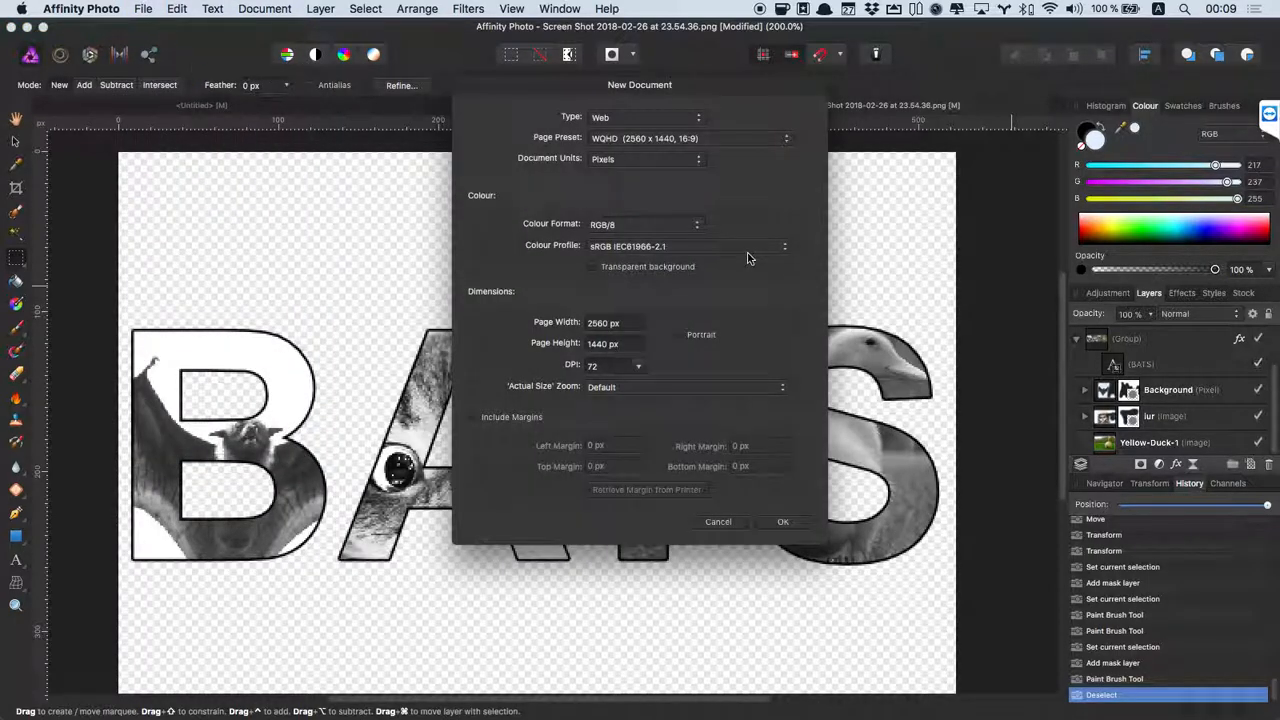
# Create a new 2560 × 1440 px Web document from the WQHD page preset.
pyautogui.click(655, 140)
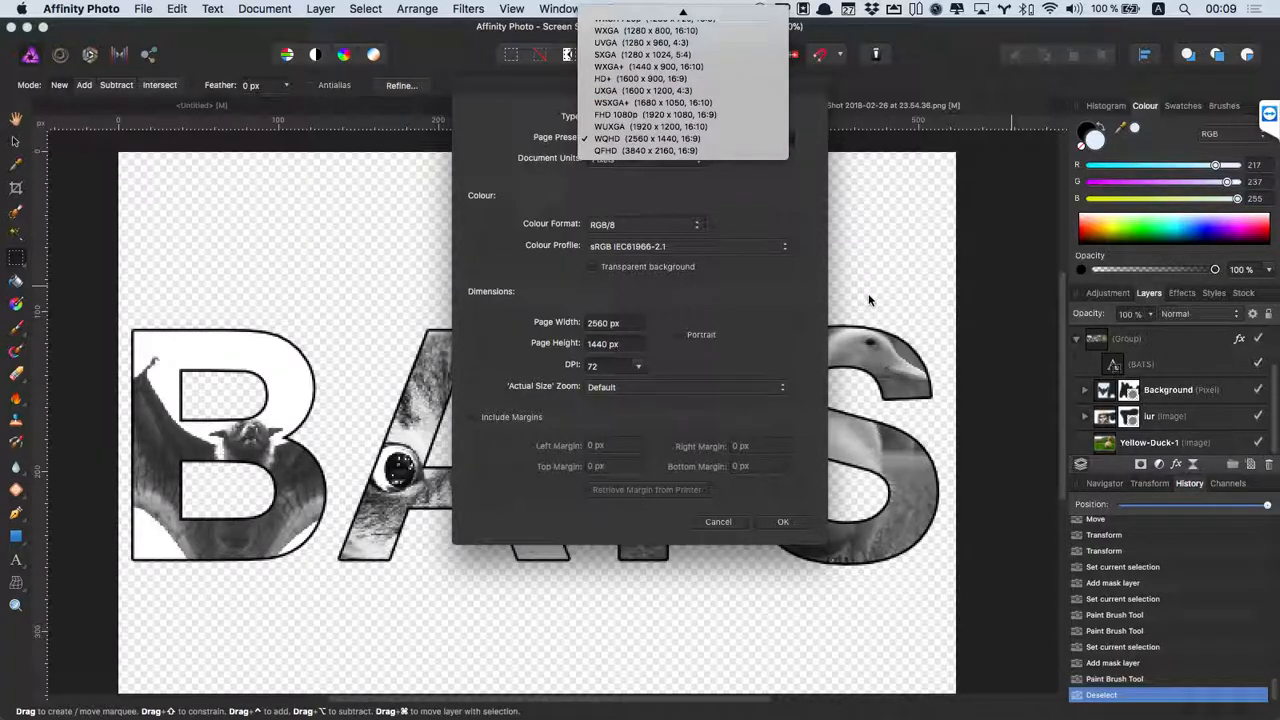
pyautogui.click(668, 139)
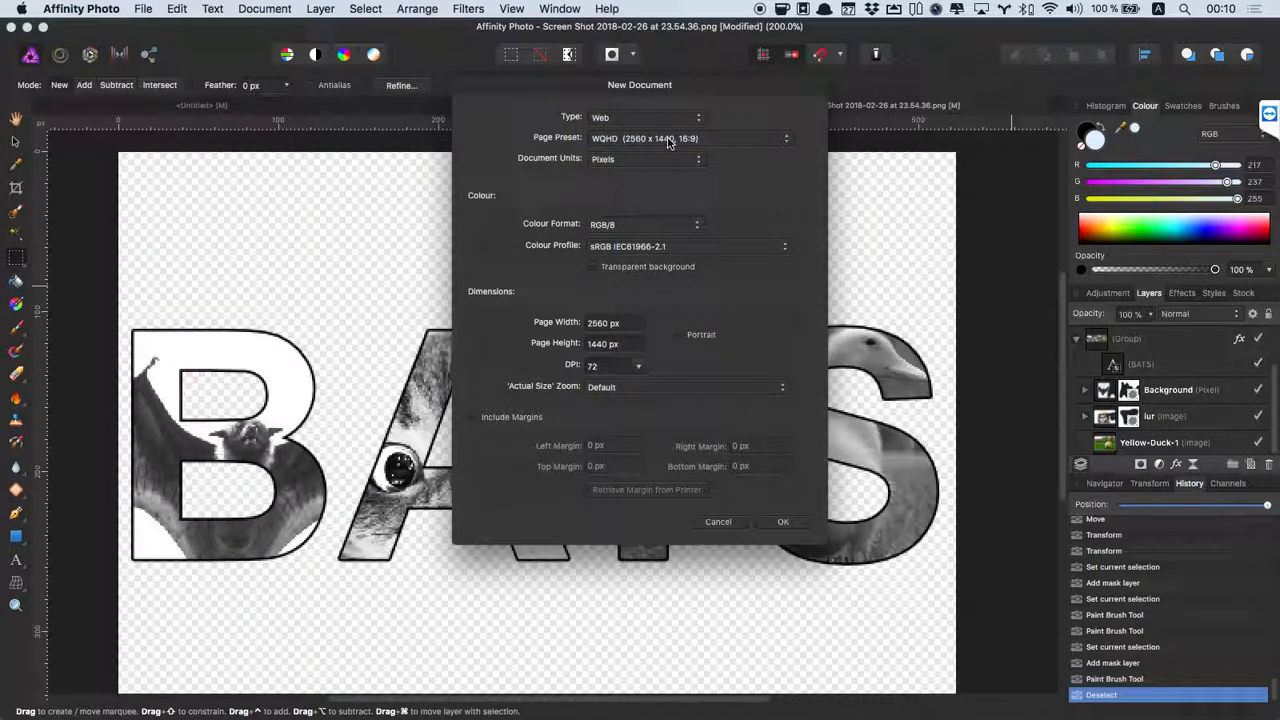
pyautogui.click(668, 140)
pyautogui.click(676, 142)
pyautogui.click(786, 522)
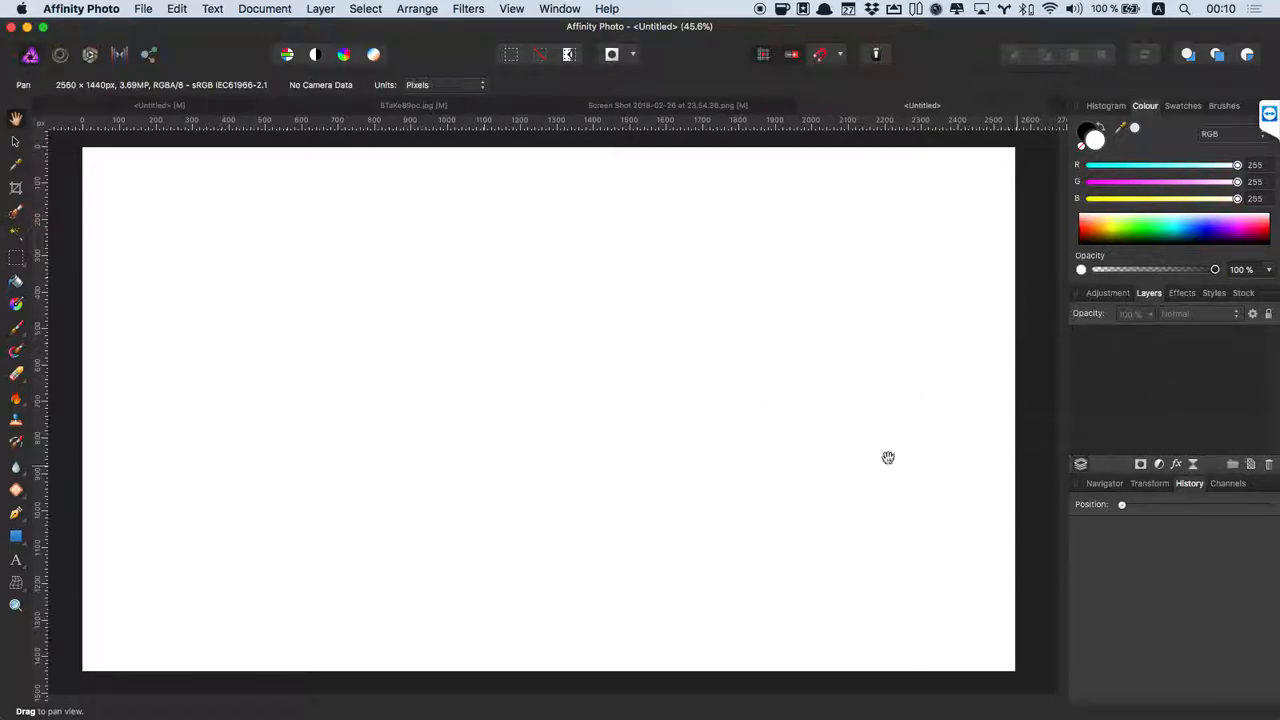
# Zoom out to 25% to see the whole canvas and draw a large Artistic Text frame.
pyautogui.moveTo(580, 358)
pyautogui.mouseDown()
pyautogui.moveTo(614, 480)
pyautogui.moveTo(523, 377)
pyautogui.moveTo(575, 348)
pyautogui.mouseUp()
pyautogui.press('super+minus')
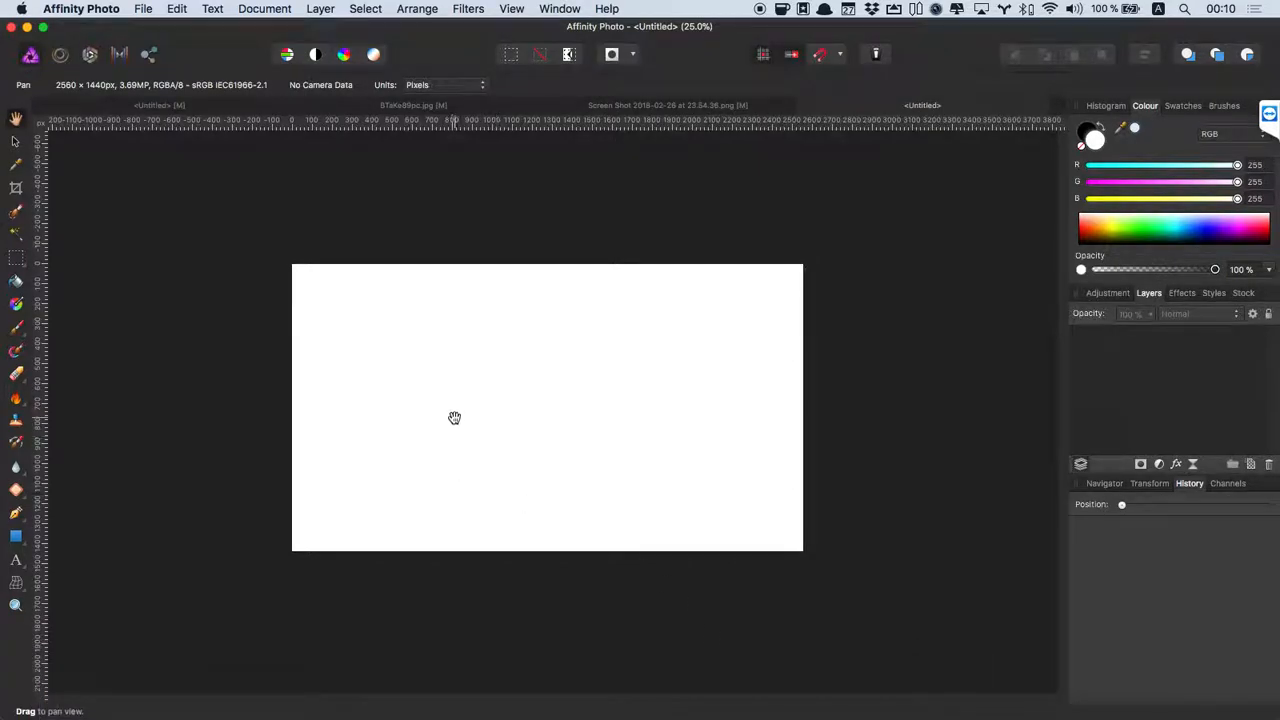
pyautogui.press('t')
pyautogui.moveTo(331, 291); pyautogui.dragTo(500, 449)
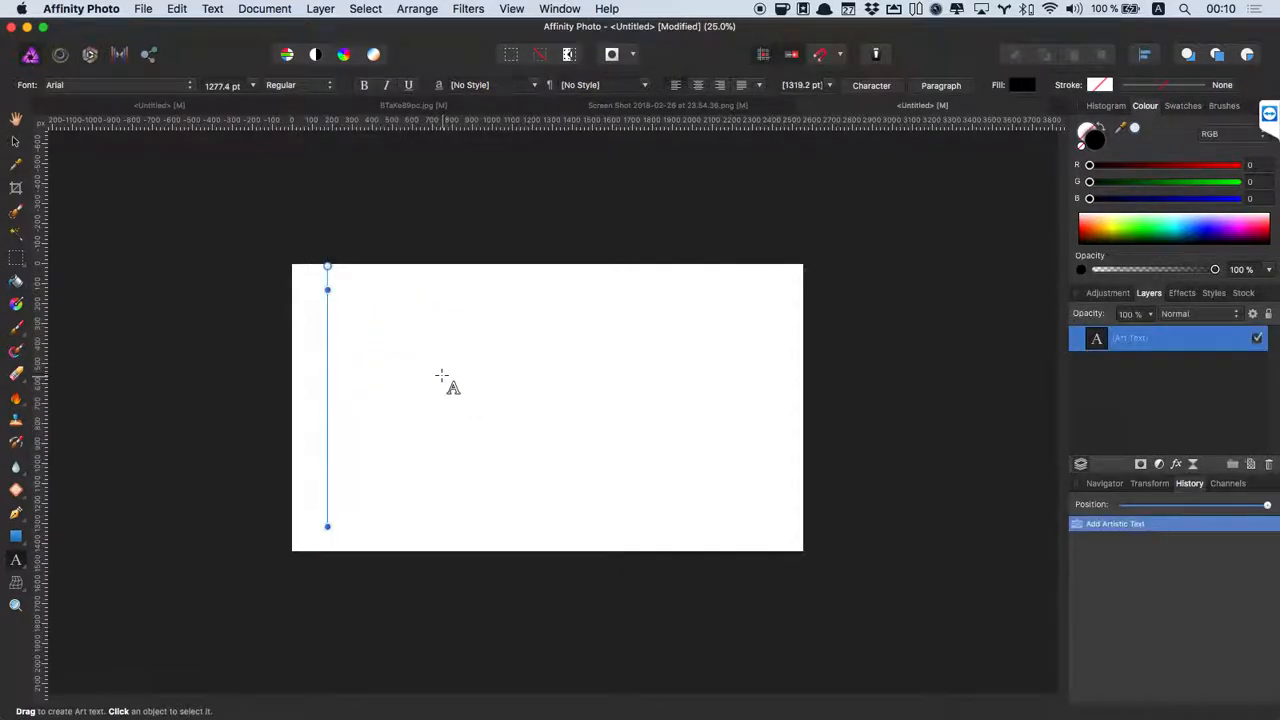
# Type BATS, then shrink the text and move it up and left.
pyautogui.write('BATS')
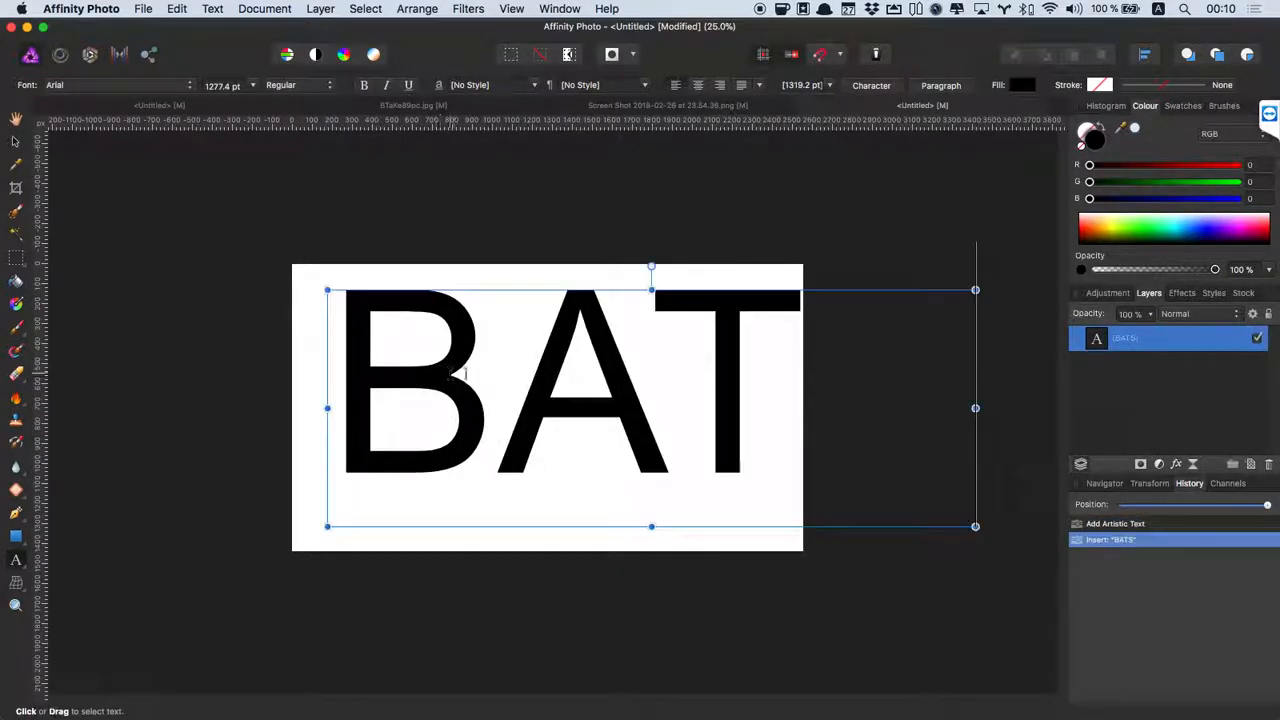
pyautogui.moveTo(328, 290); pyautogui.dragTo(490, 397)
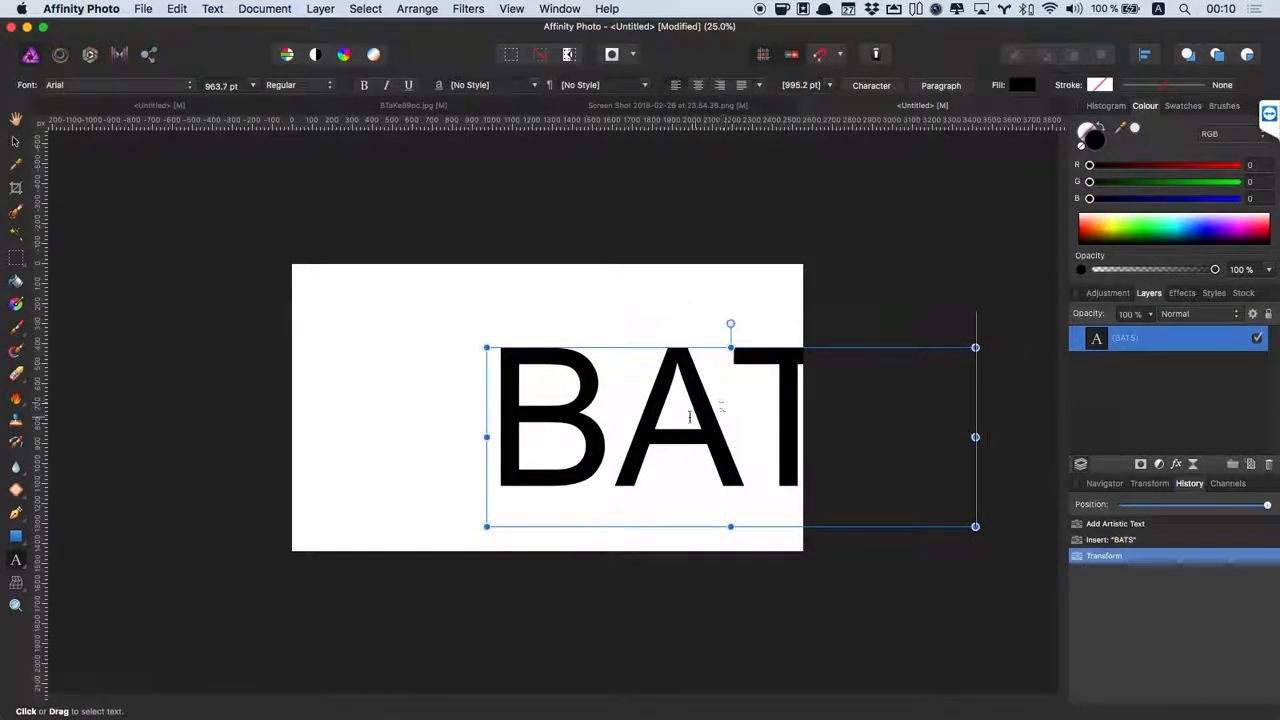
pyautogui.moveTo(663, 343); pyautogui.dragTo(488, 317)
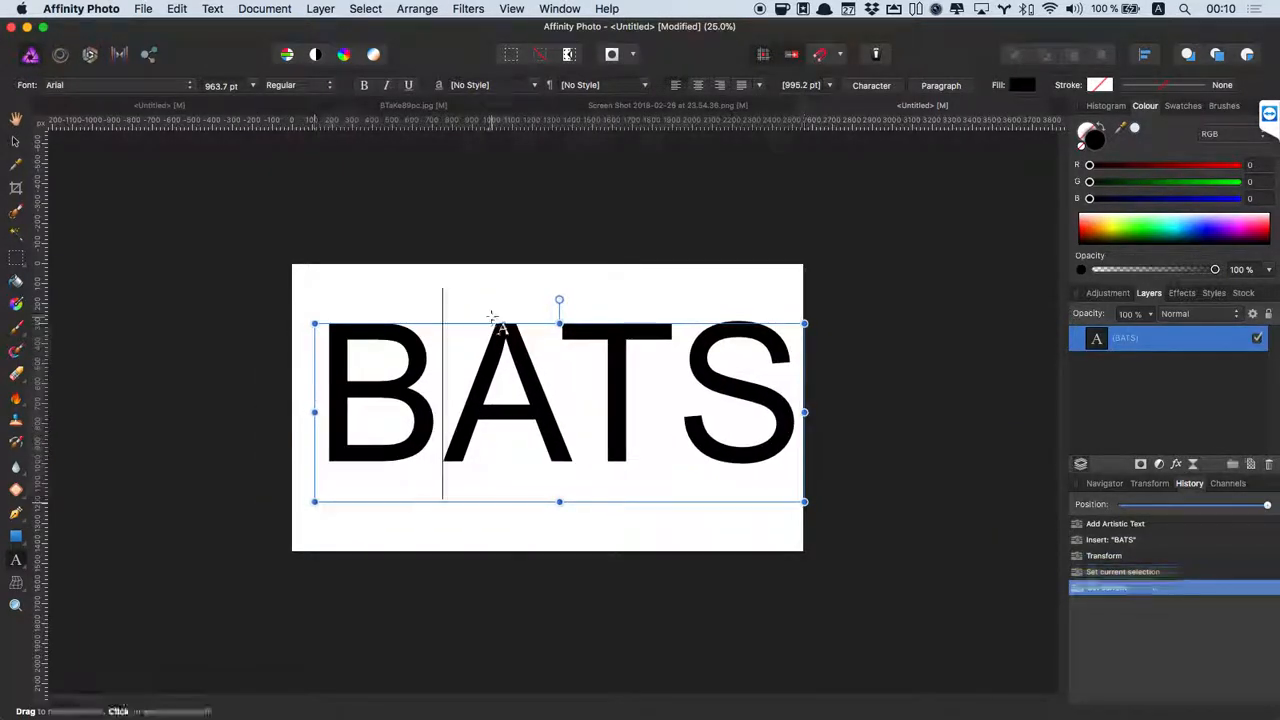
# Make BATS bold, resize it to about 815 pt, centre it on the canvas and deselect.
pyautogui.press('super+a')
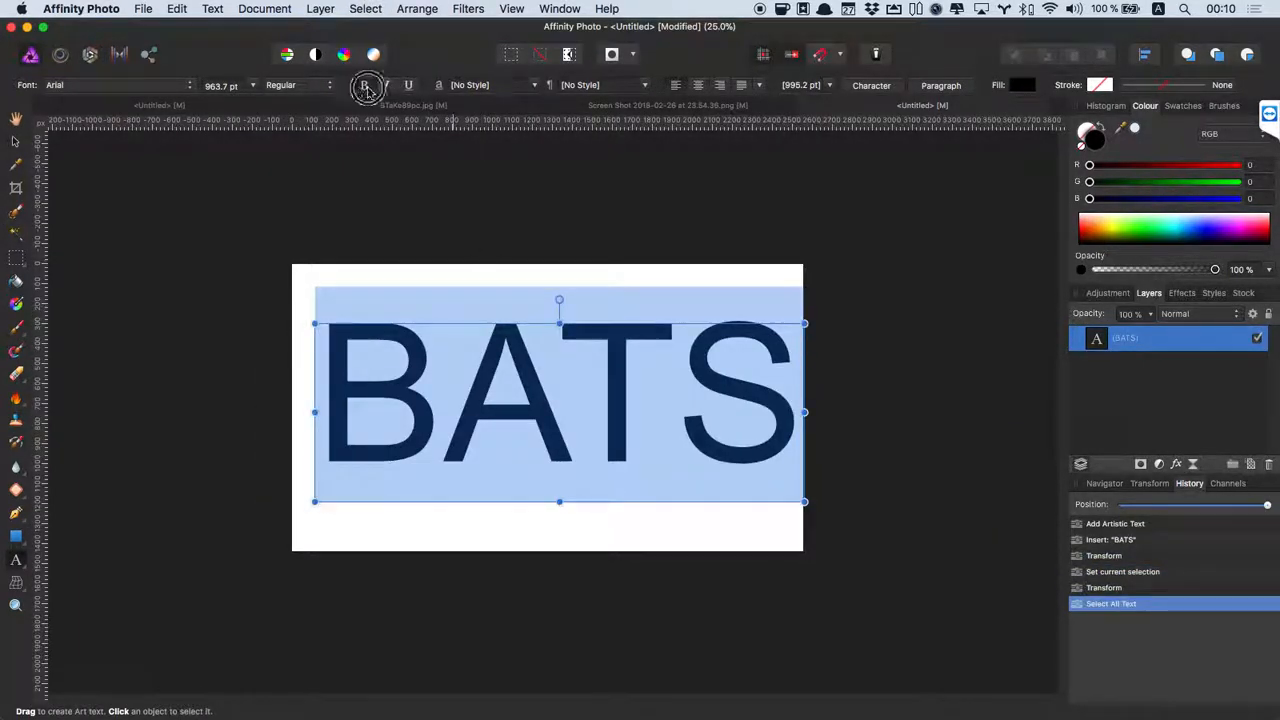
pyautogui.click(365, 86)
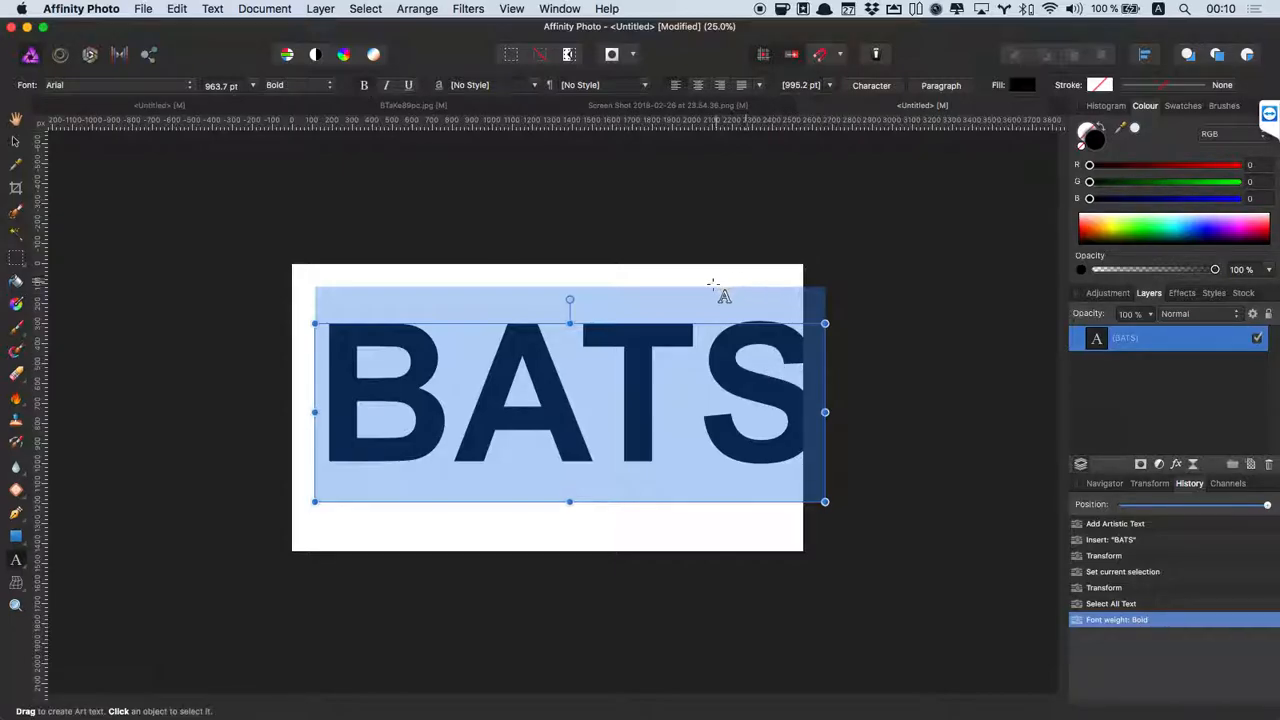
pyautogui.moveTo(669, 323); pyautogui.dragTo(642, 326)
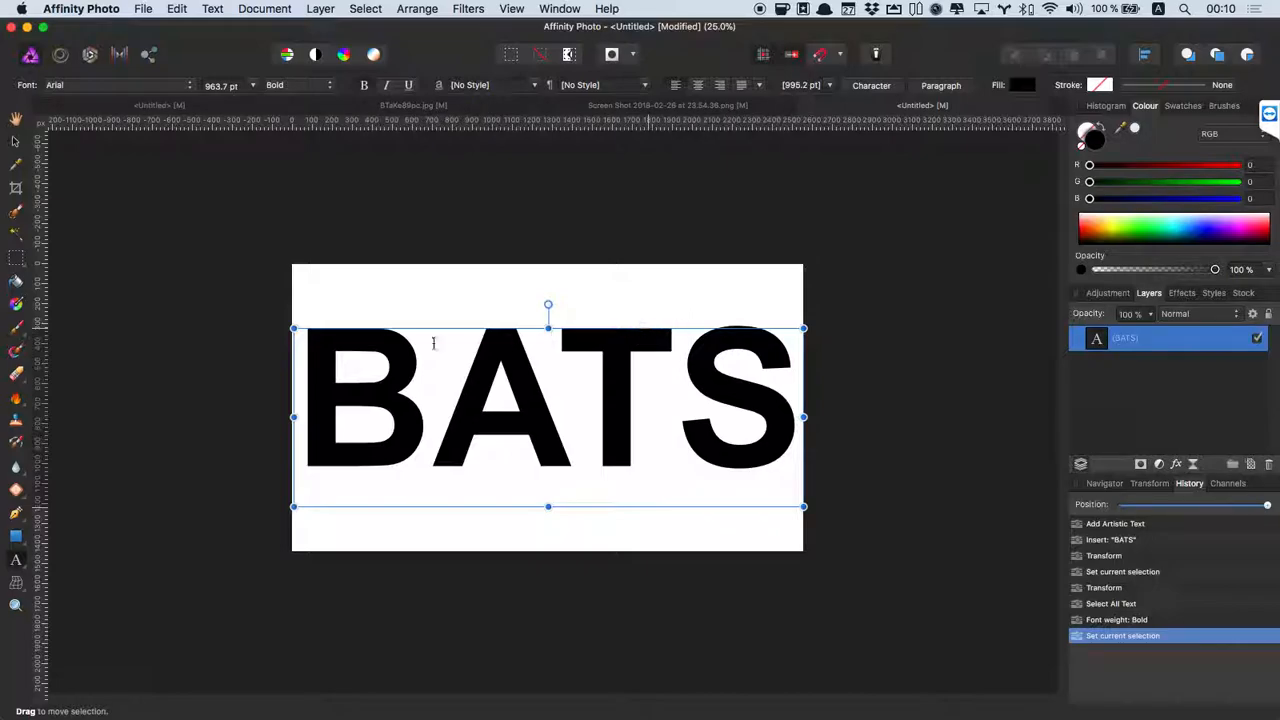
pyautogui.moveTo(295, 330); pyautogui.dragTo(372, 355)
pyautogui.moveTo(644, 350); pyautogui.dragTo(608, 343)
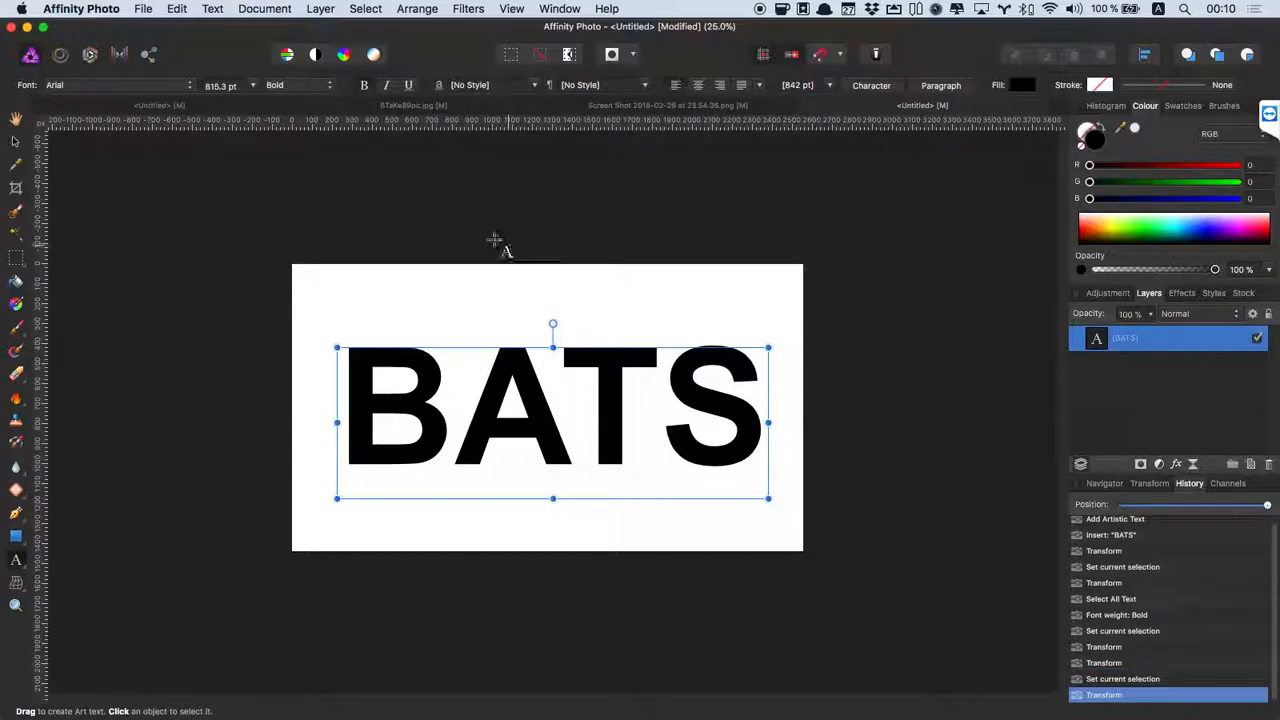
pyautogui.click(16, 143)
pyautogui.click(663, 206)
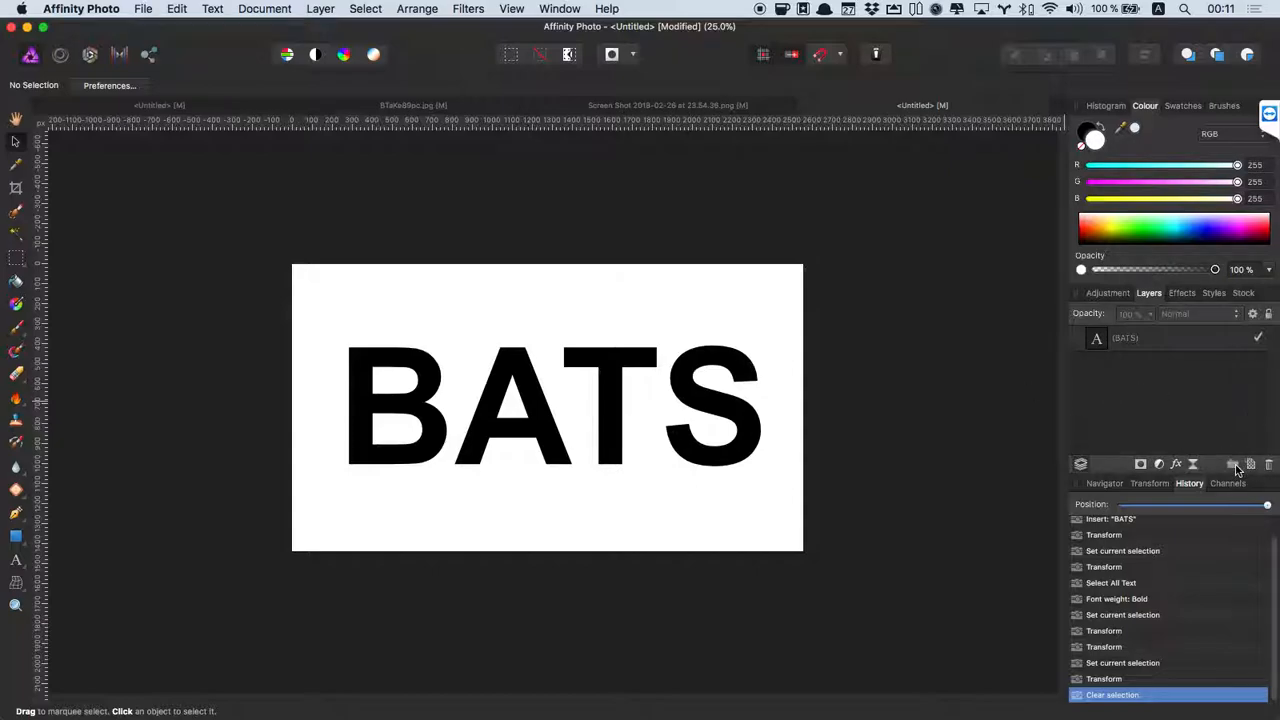
# Place the kitten, Yellow-Duck-1 and lur cat photos from Downloads onto the canvas.
pyautogui.click(1195, 398)
pyautogui.moveTo(624, 716)
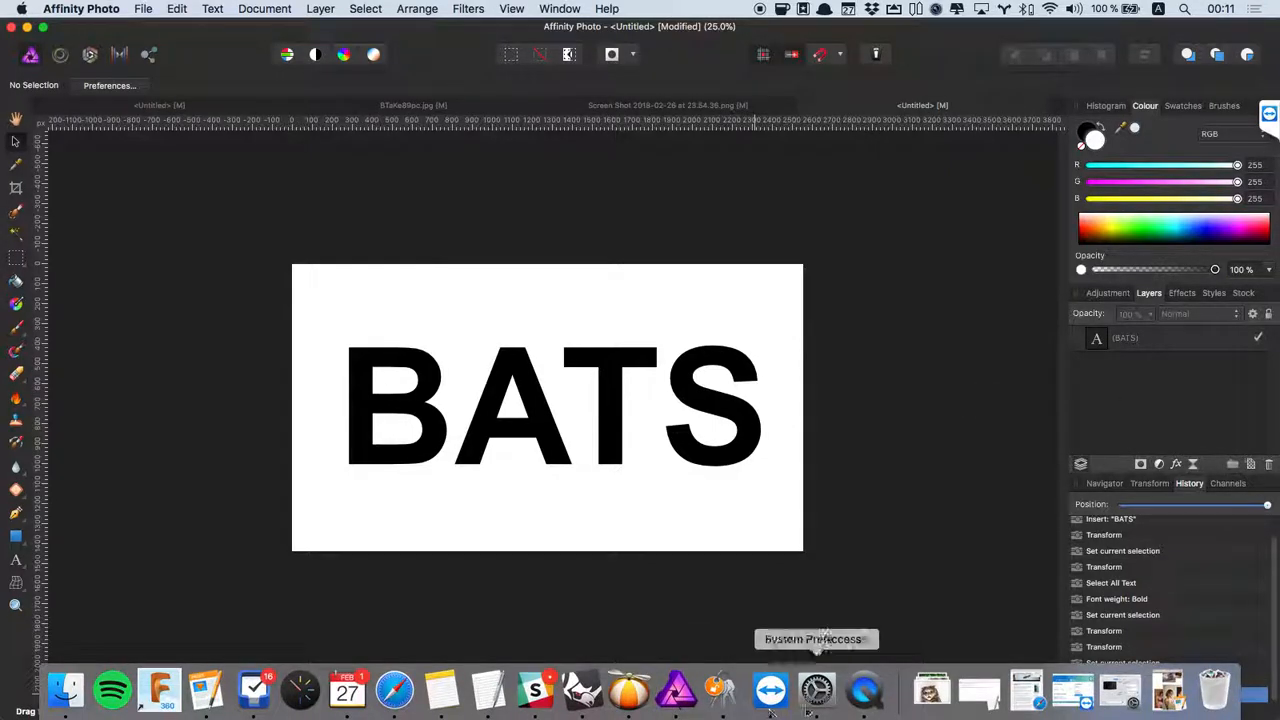
pyautogui.click(932, 690)
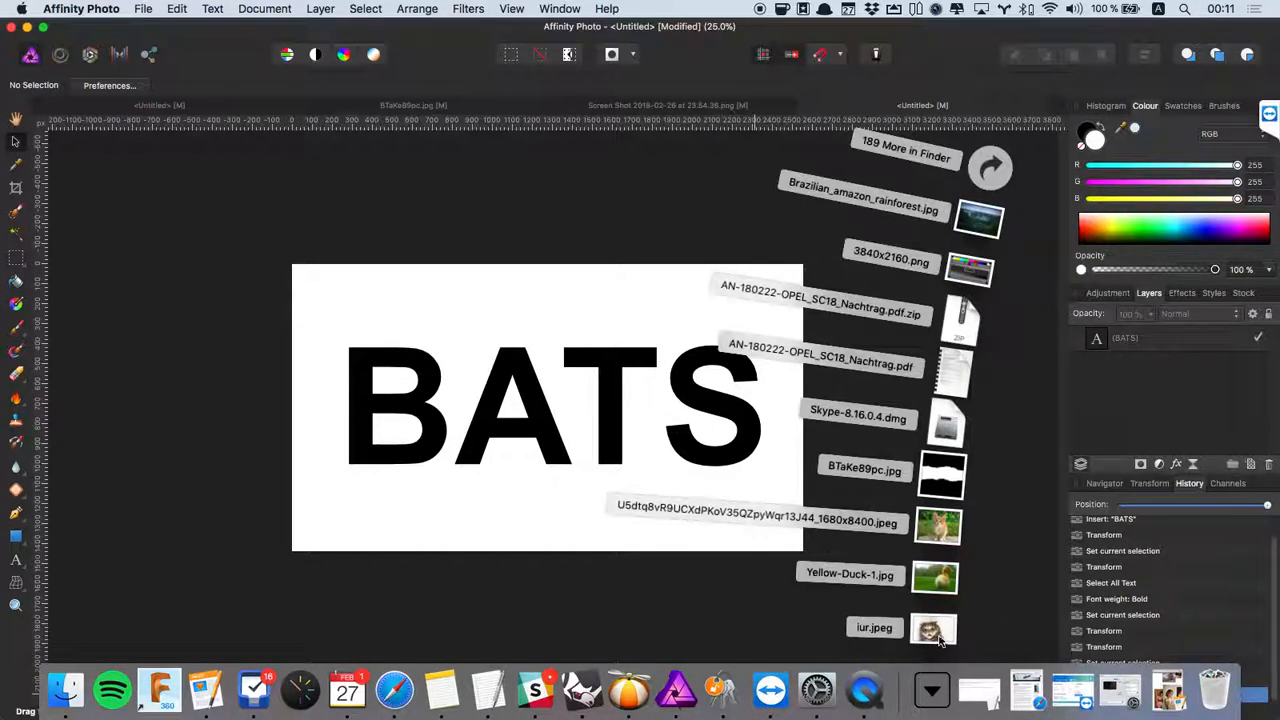
pyautogui.moveTo(943, 558); pyautogui.dragTo(545, 450)
pyautogui.click(931, 688)
pyautogui.moveTo(938, 578); pyautogui.dragTo(648, 450)
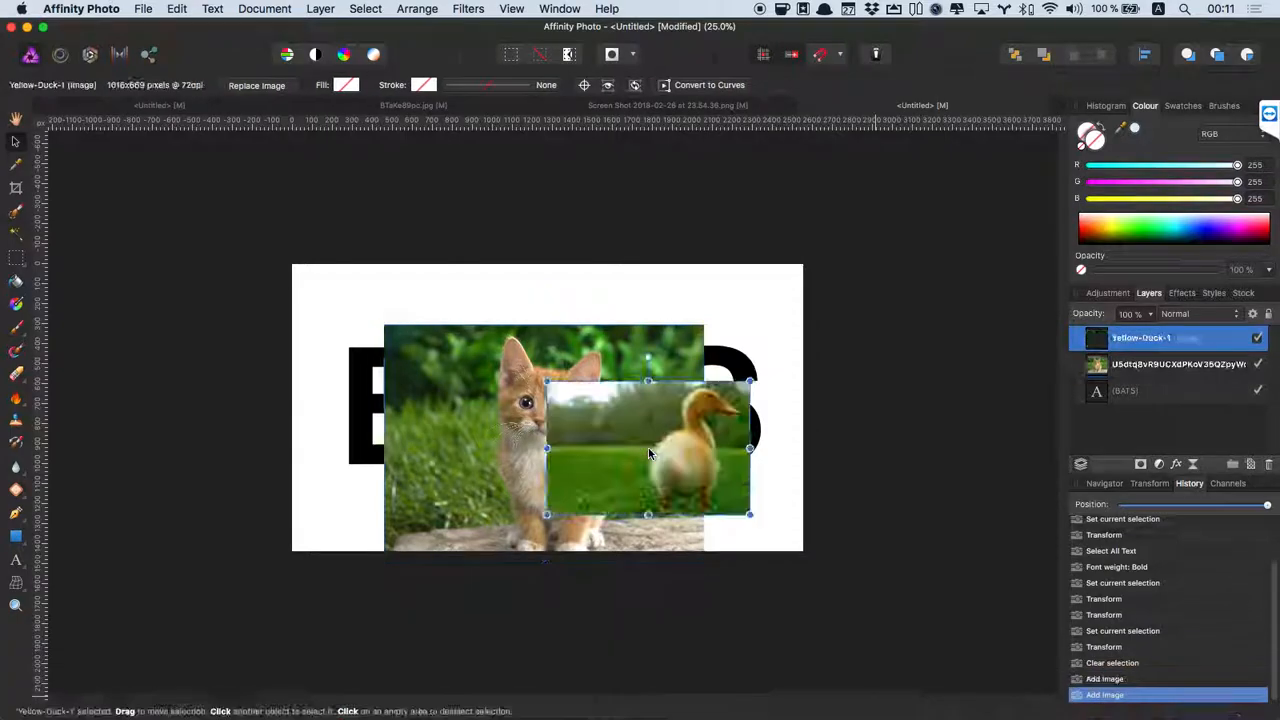
pyautogui.moveTo(903, 718)
pyautogui.click(931, 688)
pyautogui.moveTo(943, 520); pyautogui.dragTo(660, 460)
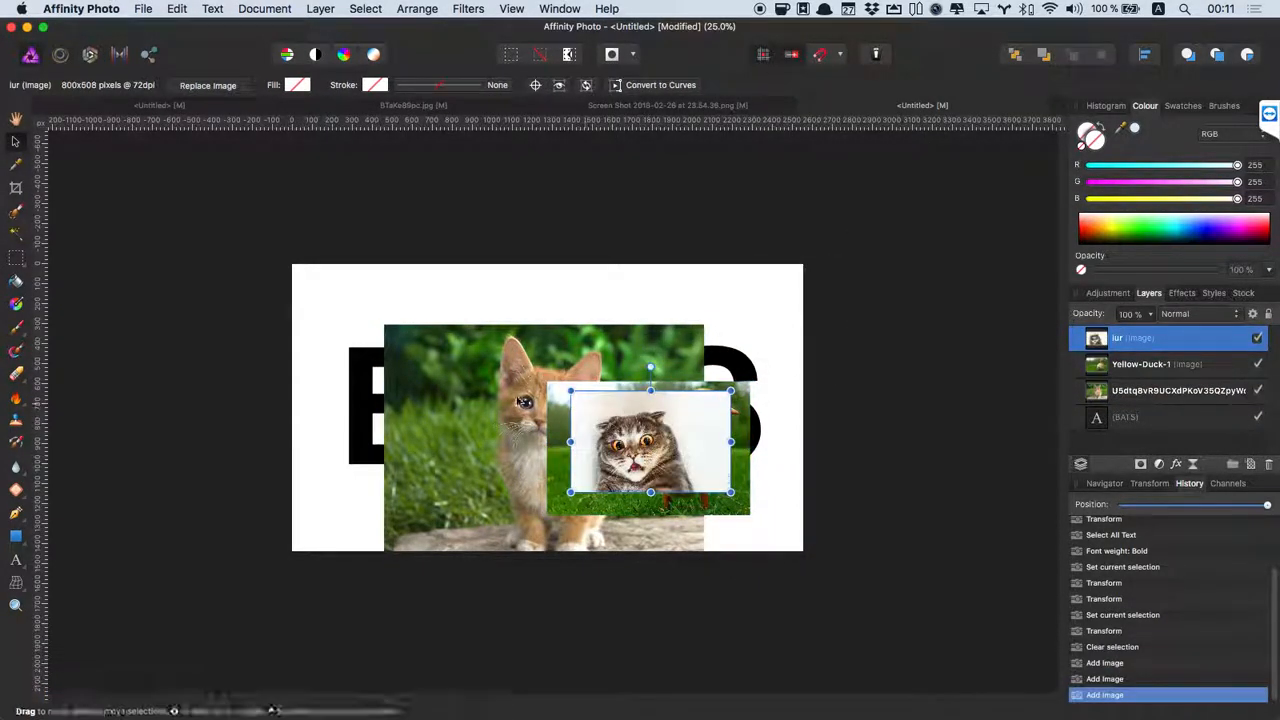
# Move the kitten photo up and left, then group the three photo layers.
pyautogui.click(466, 390)
pyautogui.moveTo(500, 400); pyautogui.dragTo(437, 370)
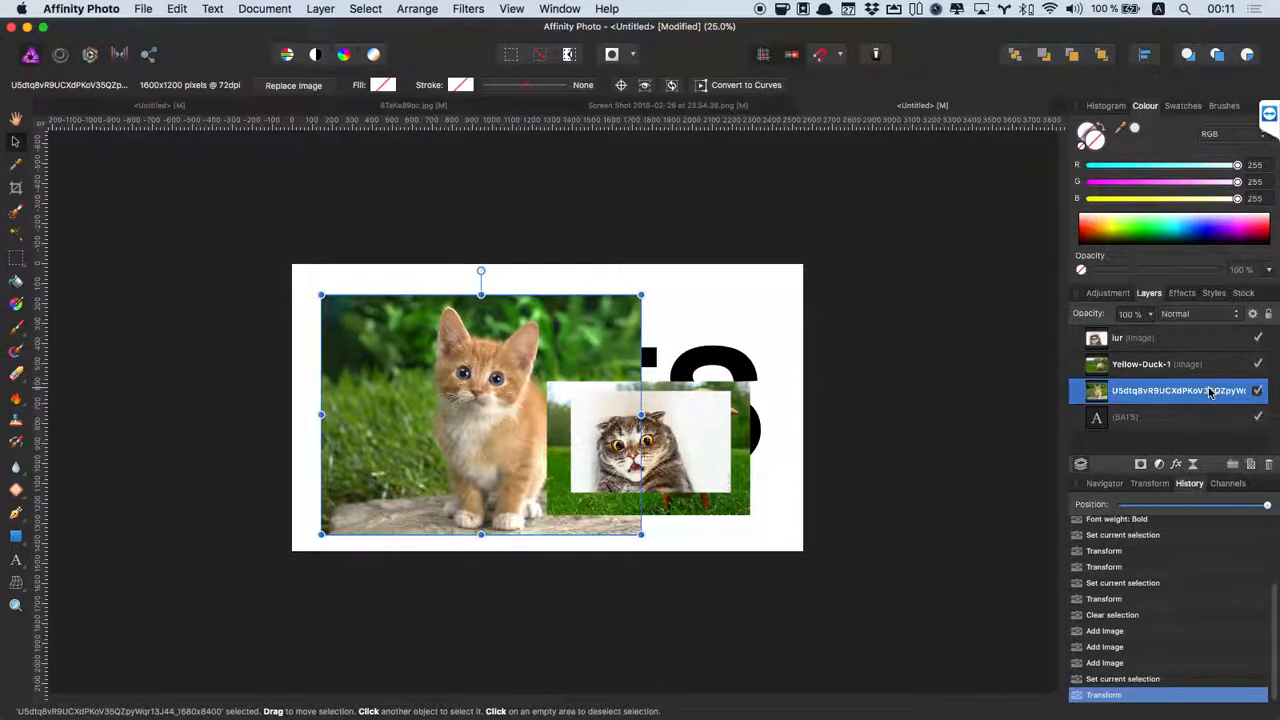
pyautogui.click(1168, 366)
pyautogui.click(1166, 340)
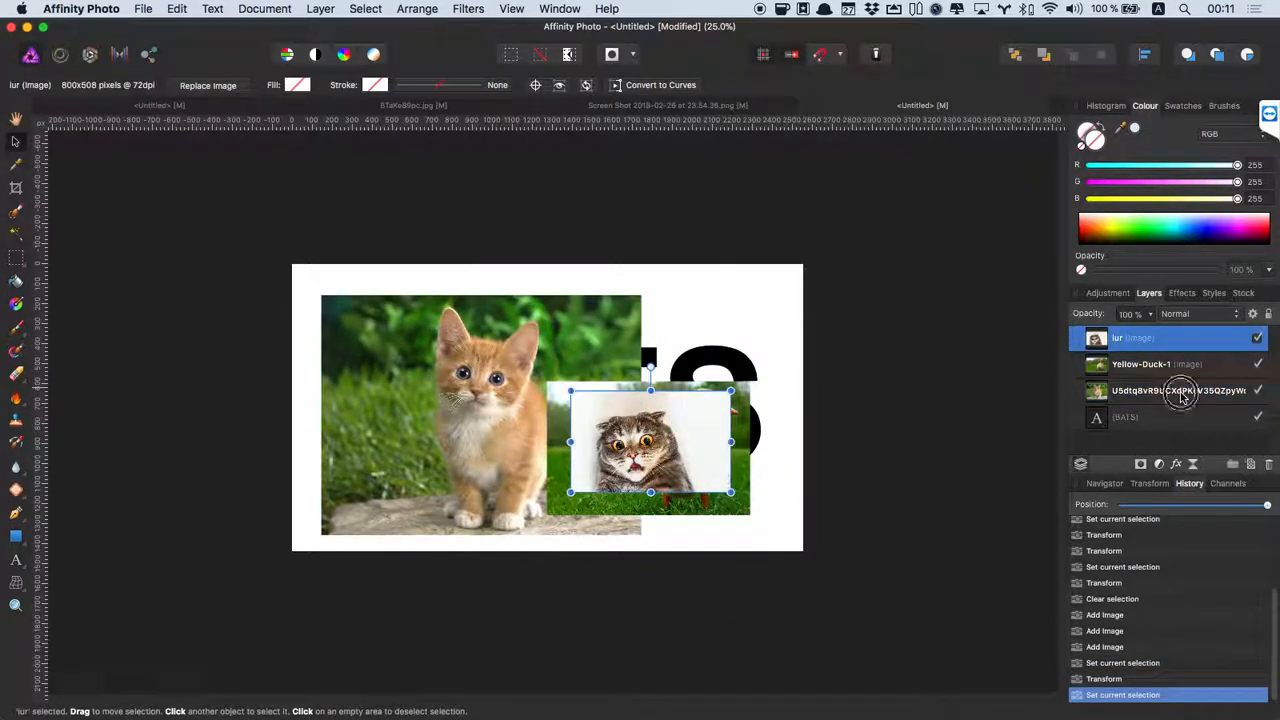
pyautogui.keyDown('shift'); pyautogui.click(1182, 396); pyautogui.keyUp('shift')
pyautogui.click(1234, 466)
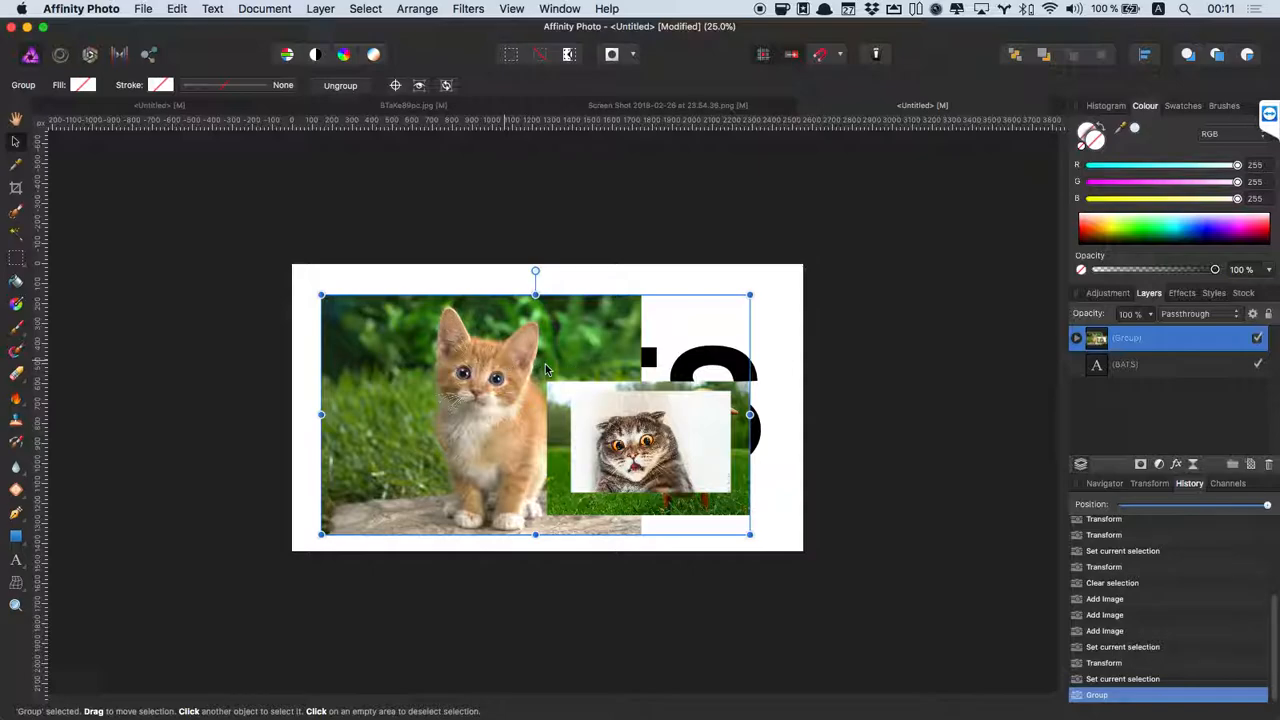
# Drag the BATS text layer above the photo group in the Layers panel.
pyautogui.click(851, 231)
pyautogui.click(1077, 339)
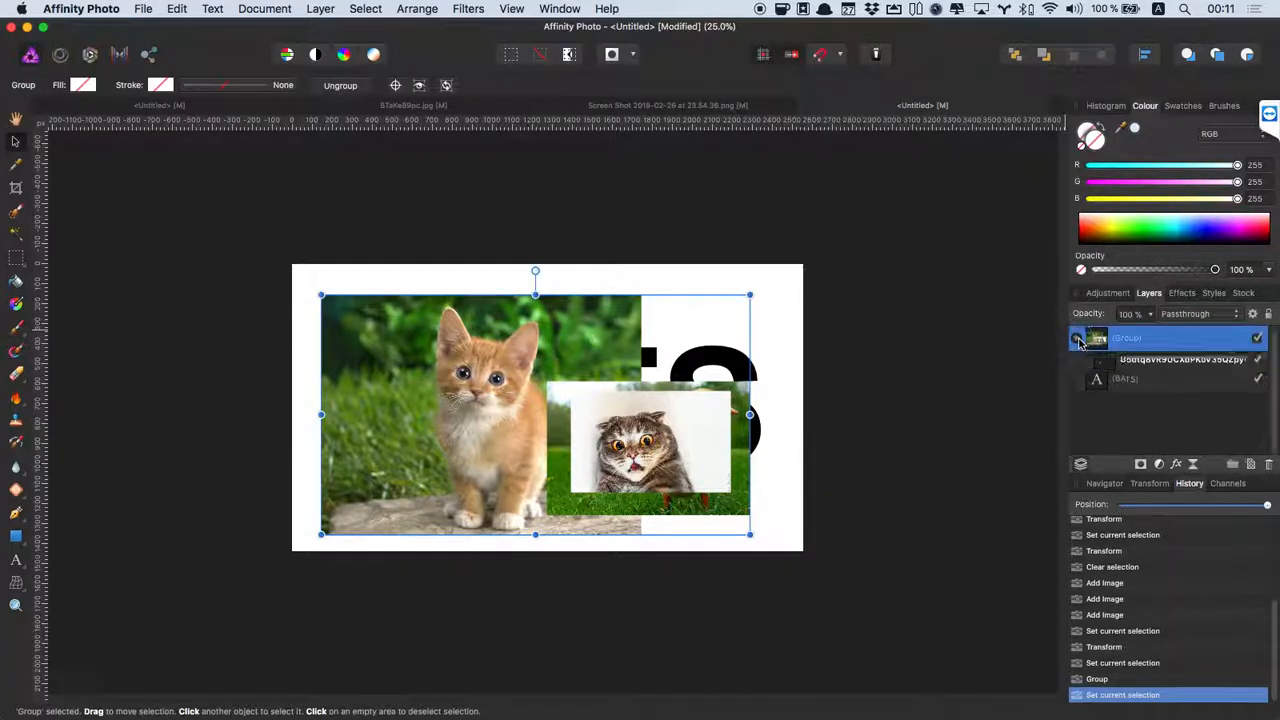
pyautogui.click(1155, 366)
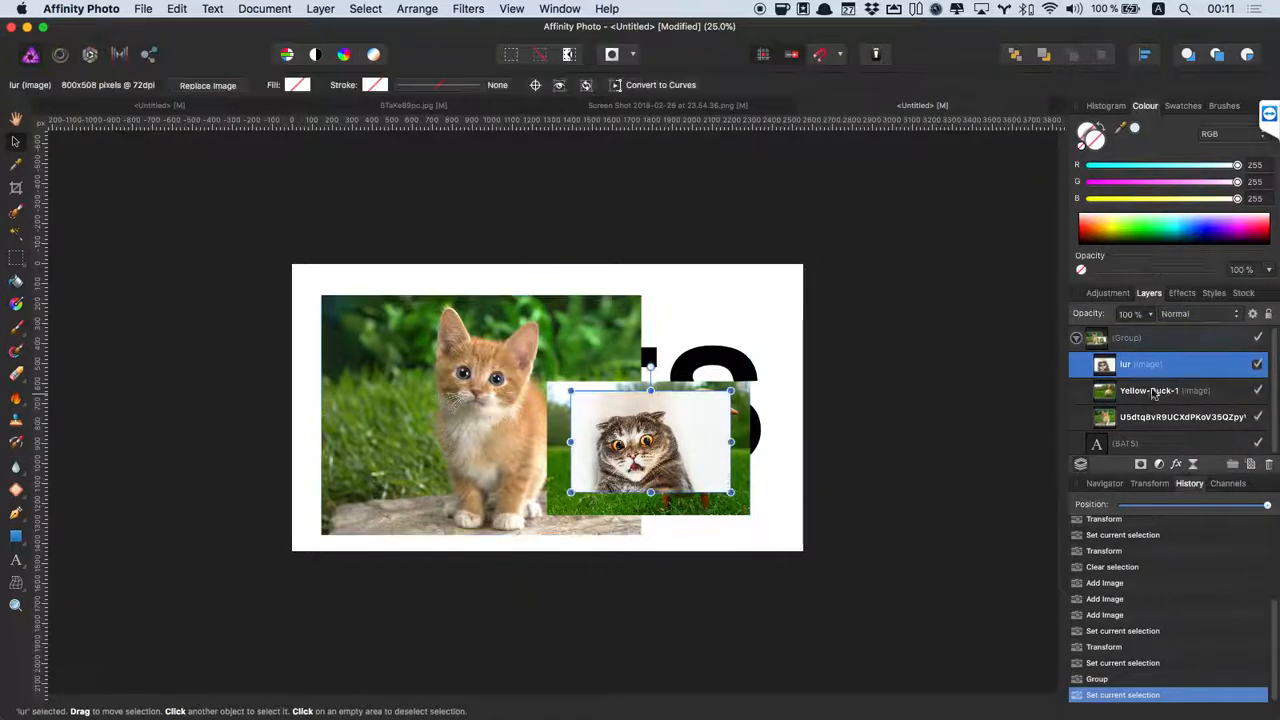
pyautogui.click(1125, 443)
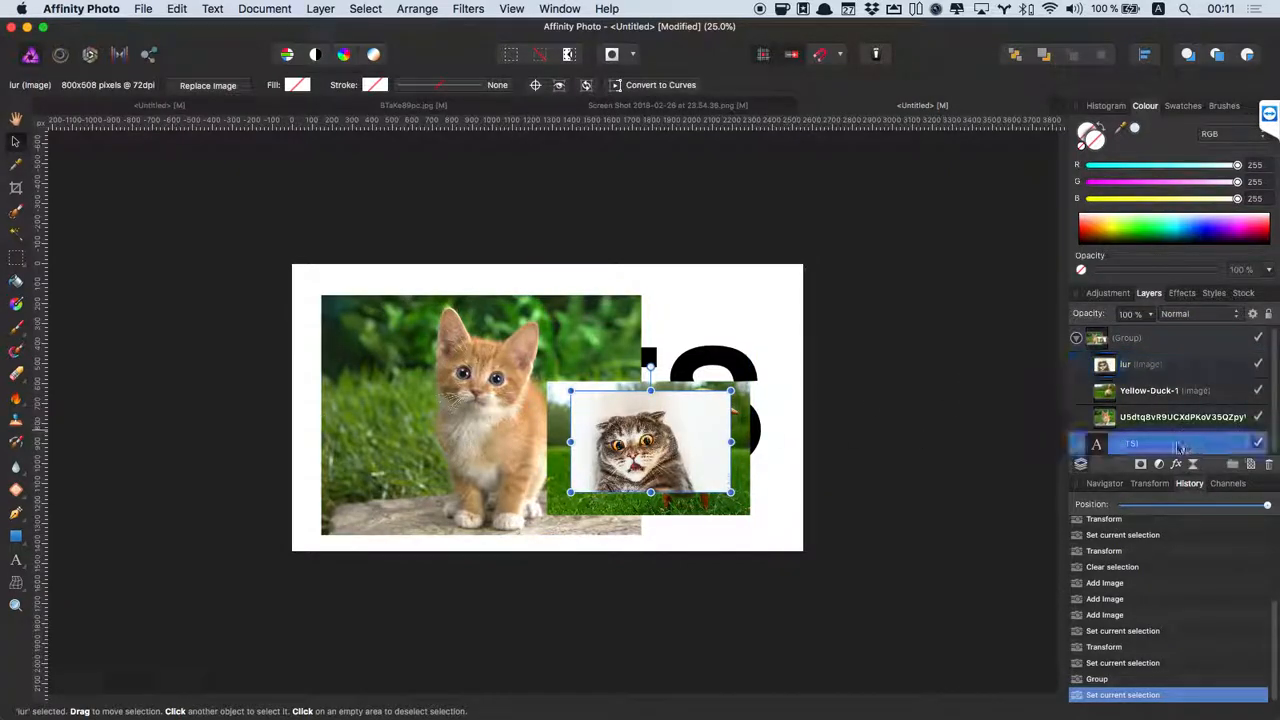
pyautogui.moveTo(1125, 443); pyautogui.dragTo(1117, 335)
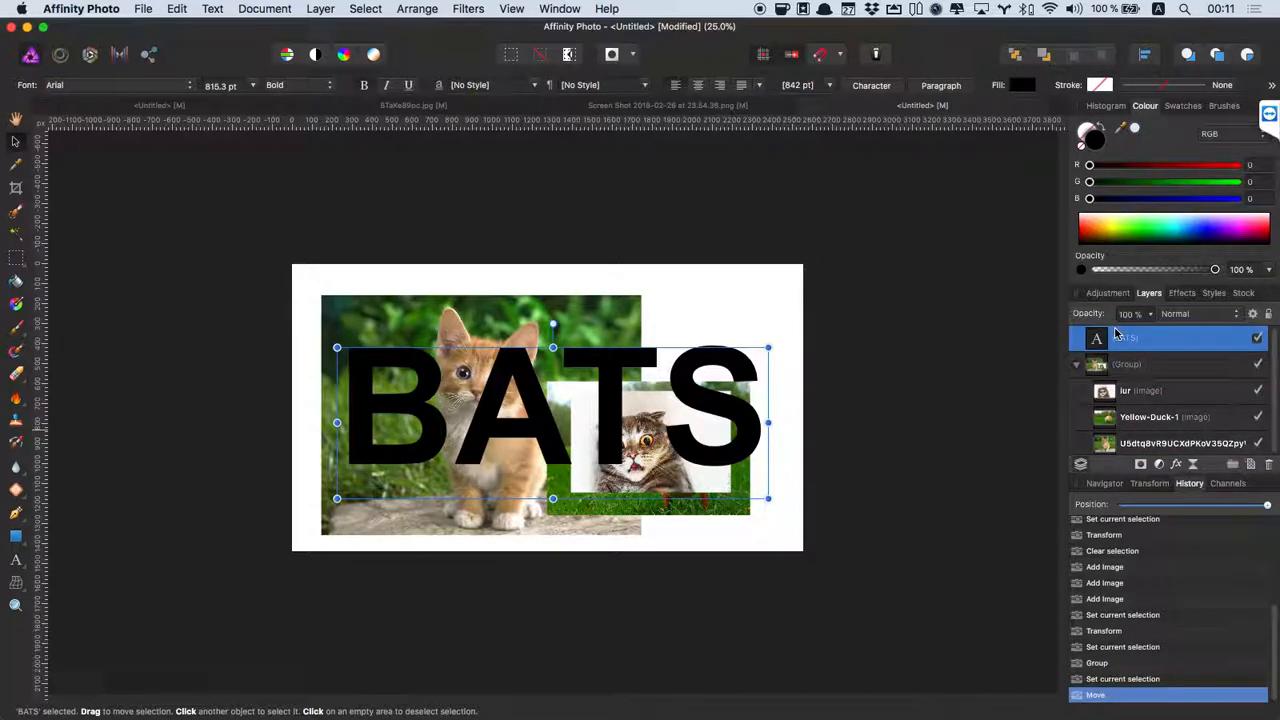
# Apply Mask to Below on the BATS text layer so the photos show only inside the letters.
pyautogui.rightClick(1168, 338)
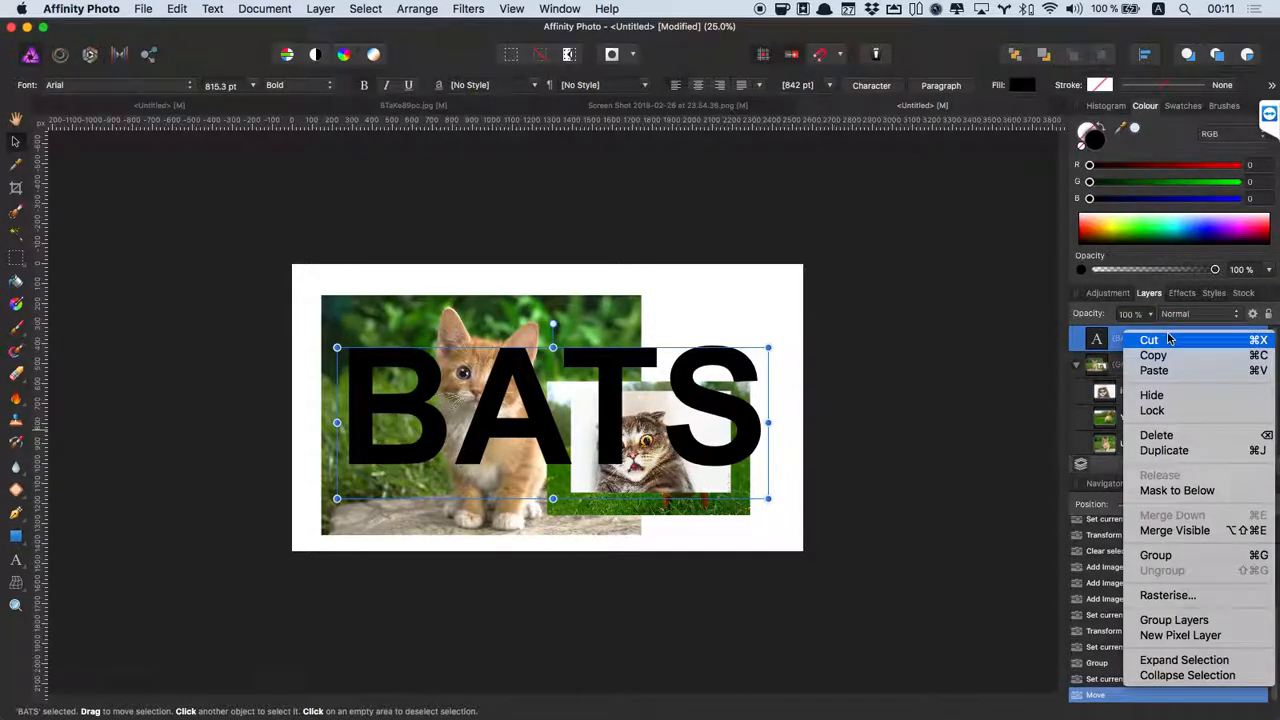
pyautogui.click(1180, 490)
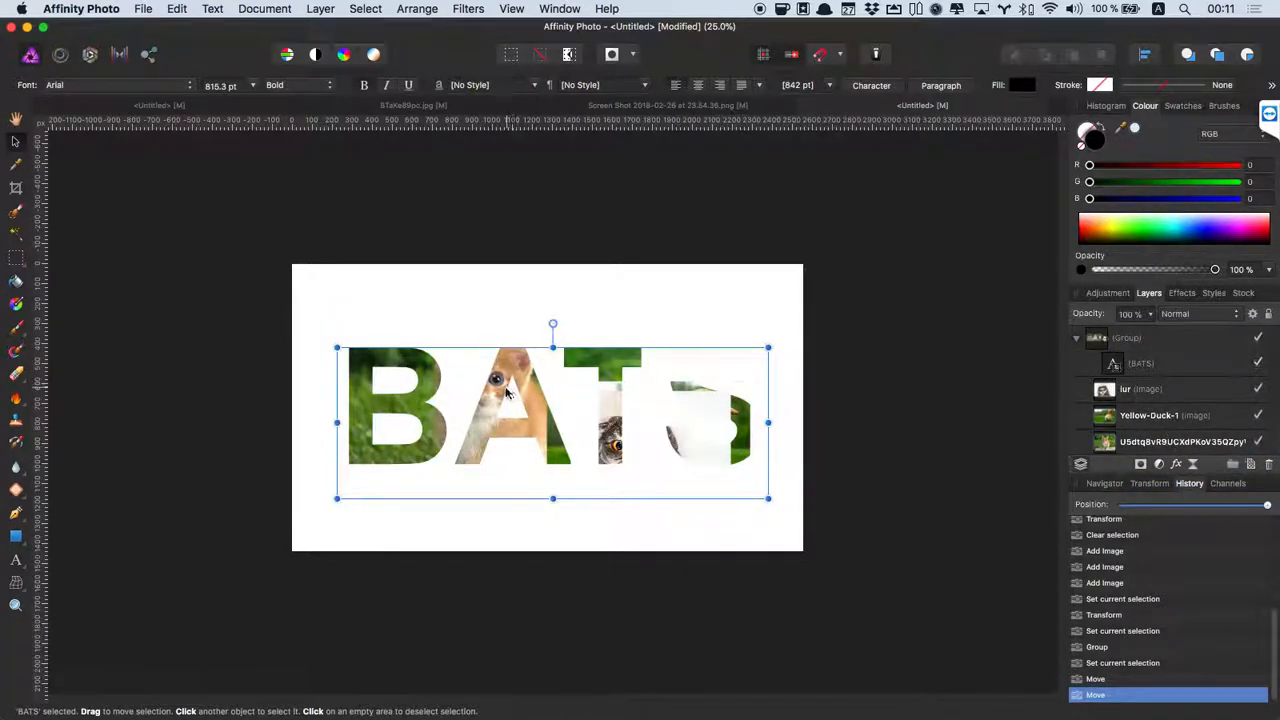
# Move the lur cat photo into the T and enlarge it to fill the letter.
pyautogui.click(1193, 389)
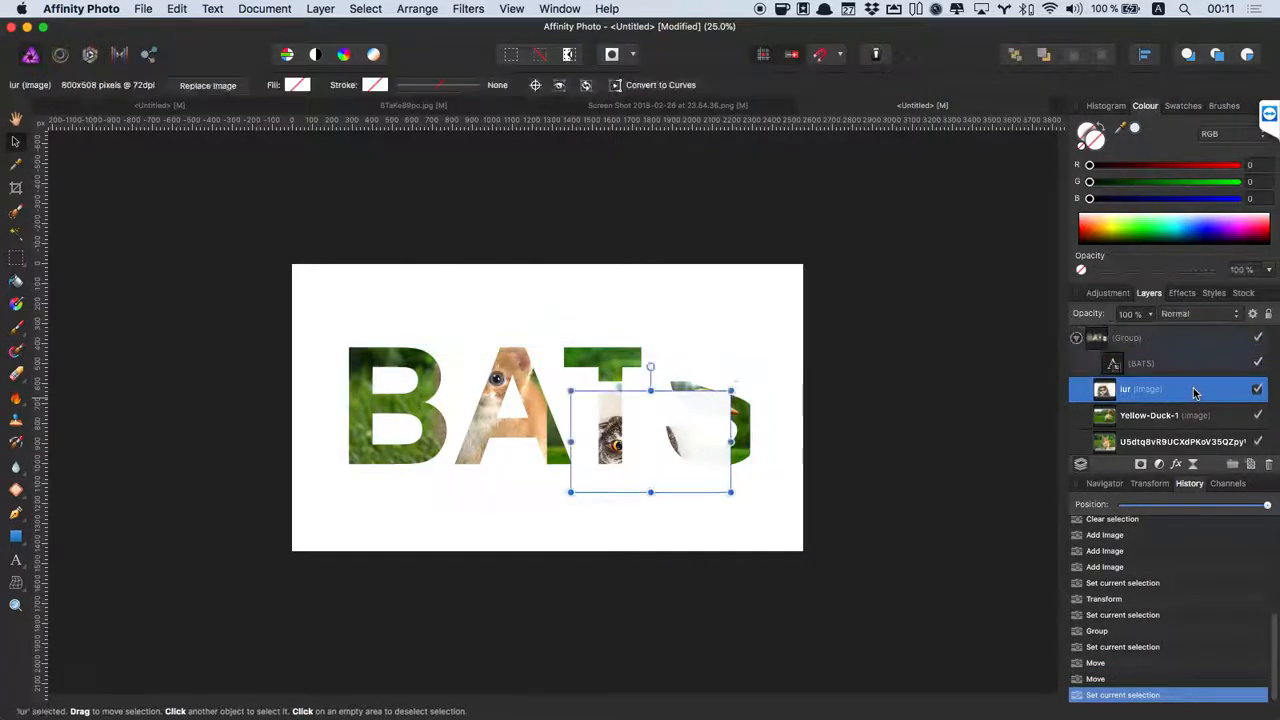
pyautogui.moveTo(626, 437); pyautogui.dragTo(586, 376)
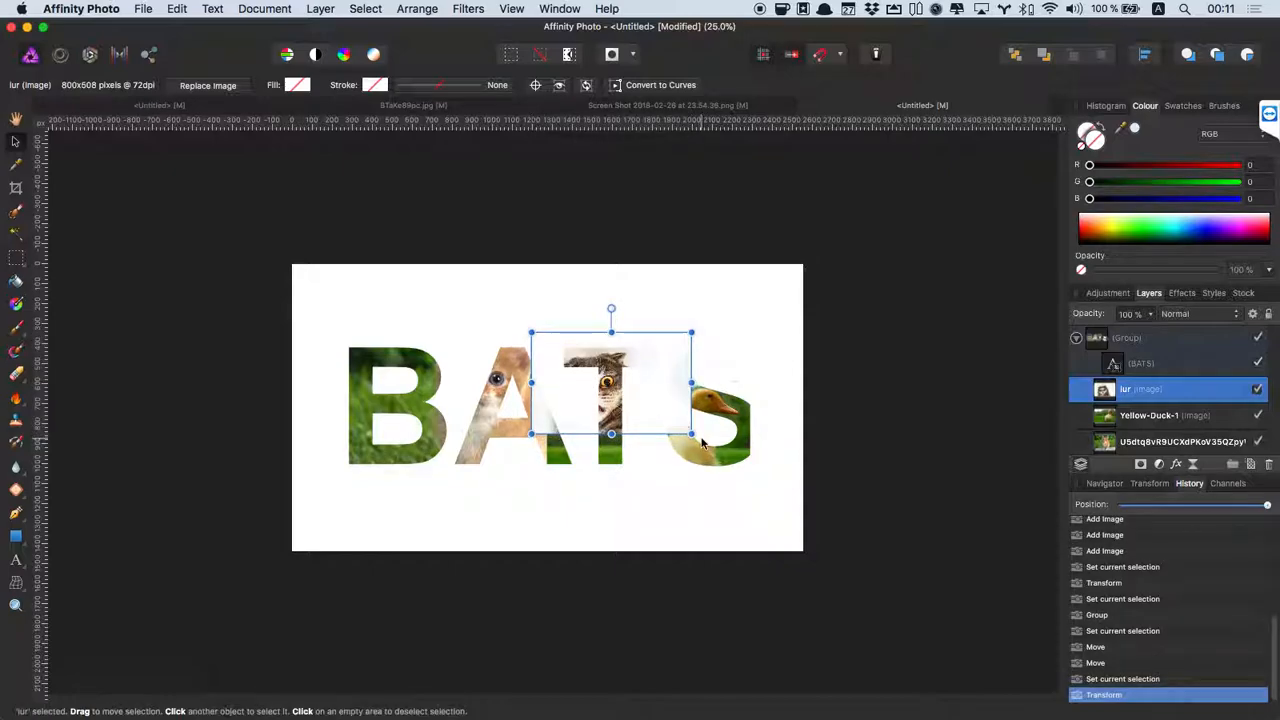
pyautogui.moveTo(690, 434); pyautogui.dragTo(721, 453)
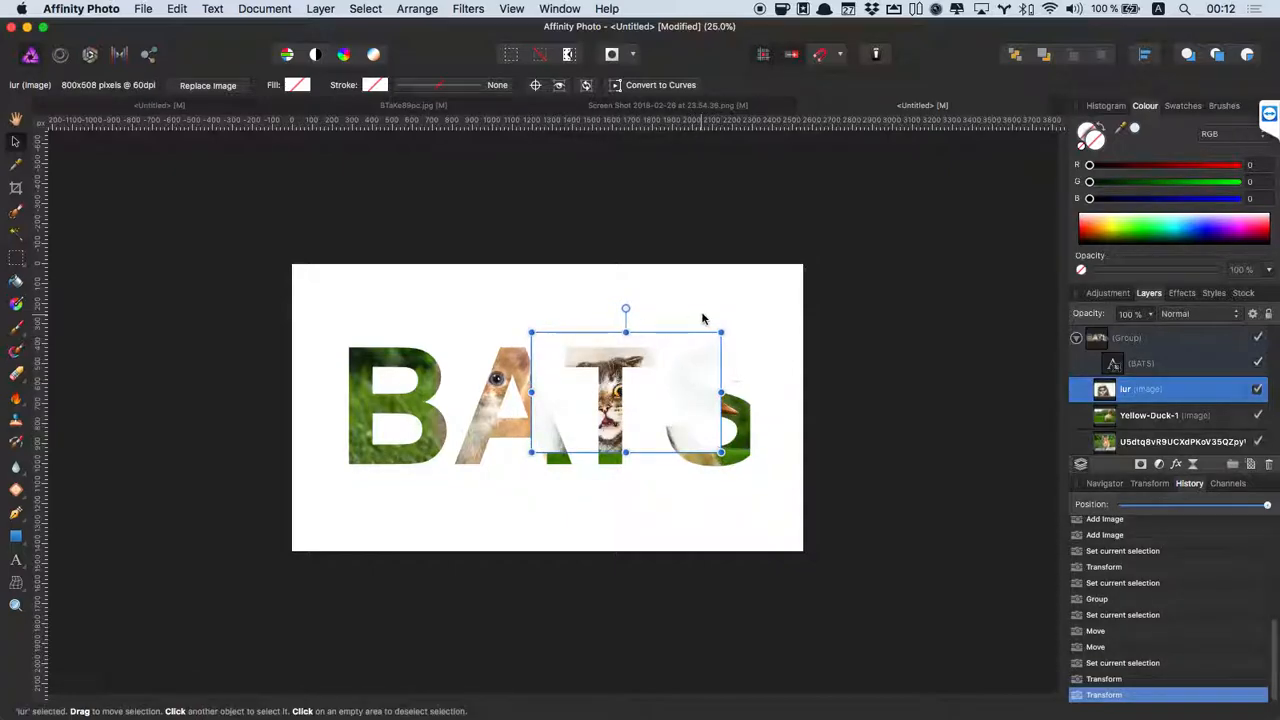
pyautogui.moveTo(649, 414); pyautogui.dragTo(636, 487)
pyautogui.moveTo(640, 443); pyautogui.dragTo(643, 433)
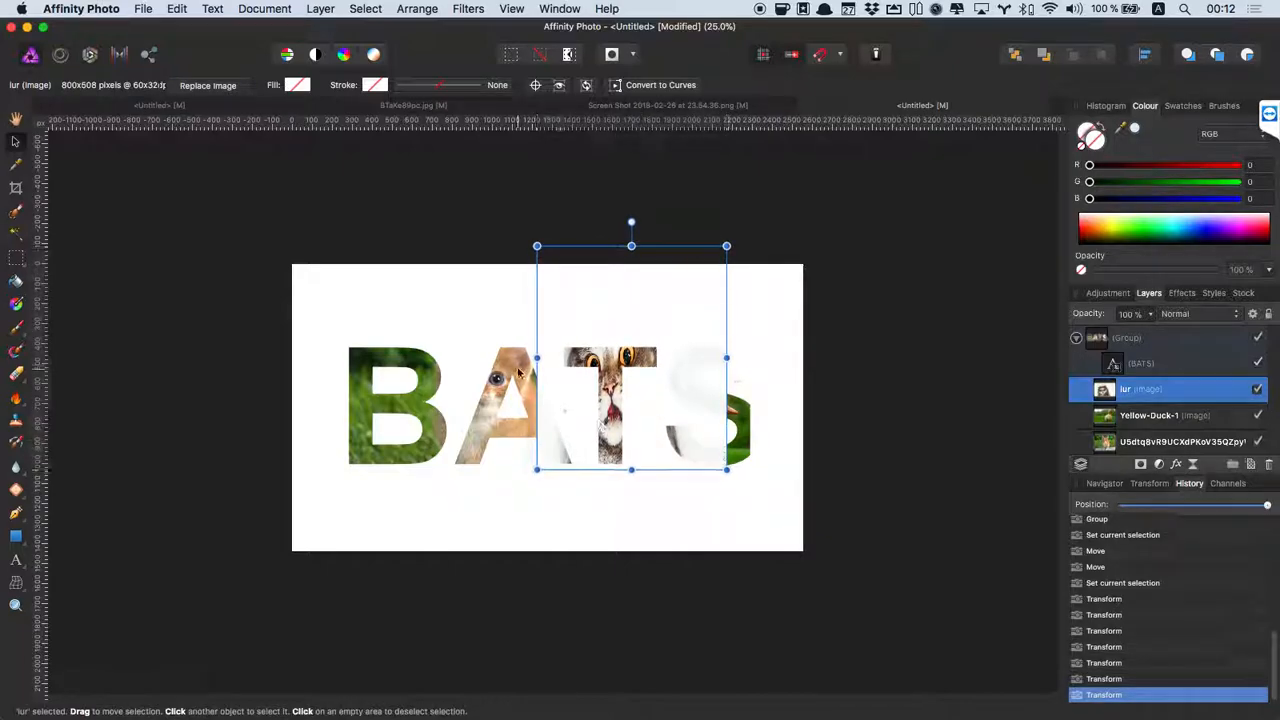
# Shift the kitten photo left and down into the B and widen it.
pyautogui.click(522, 366)
pyautogui.moveTo(518, 362); pyautogui.dragTo(433, 388)
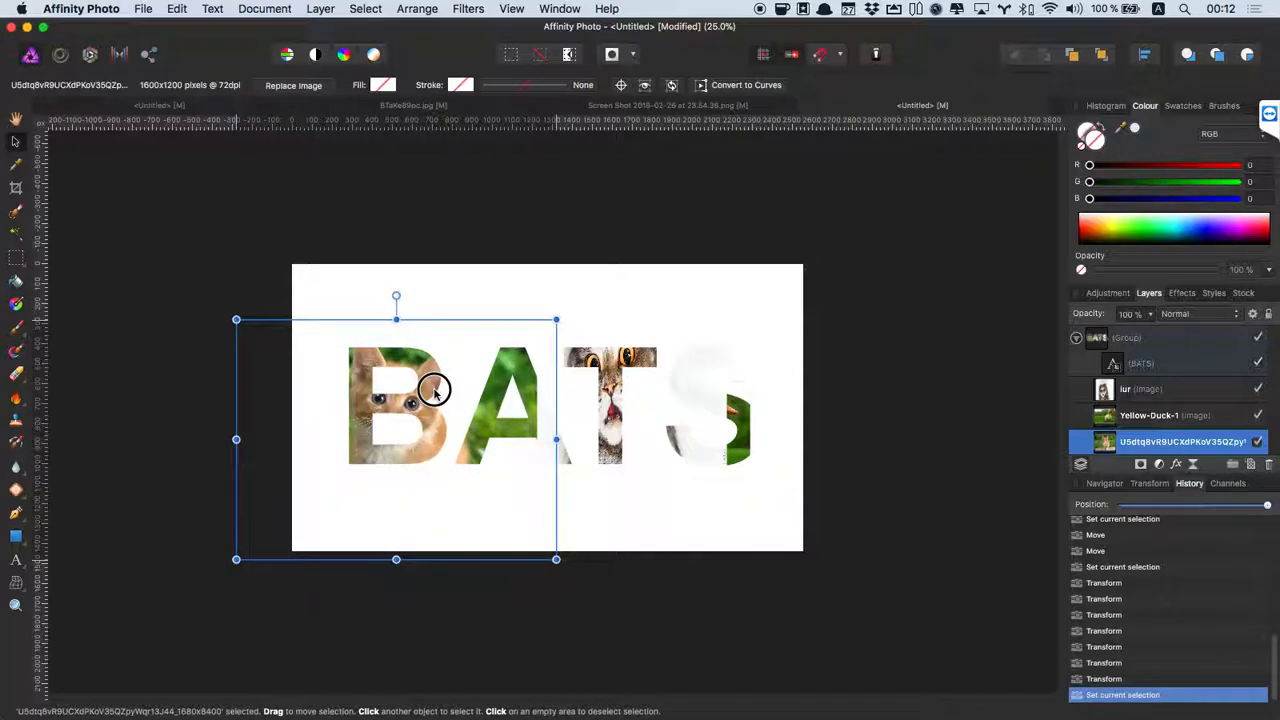
pyautogui.moveTo(556, 439); pyautogui.dragTo(582, 440)
pyautogui.click(603, 398)
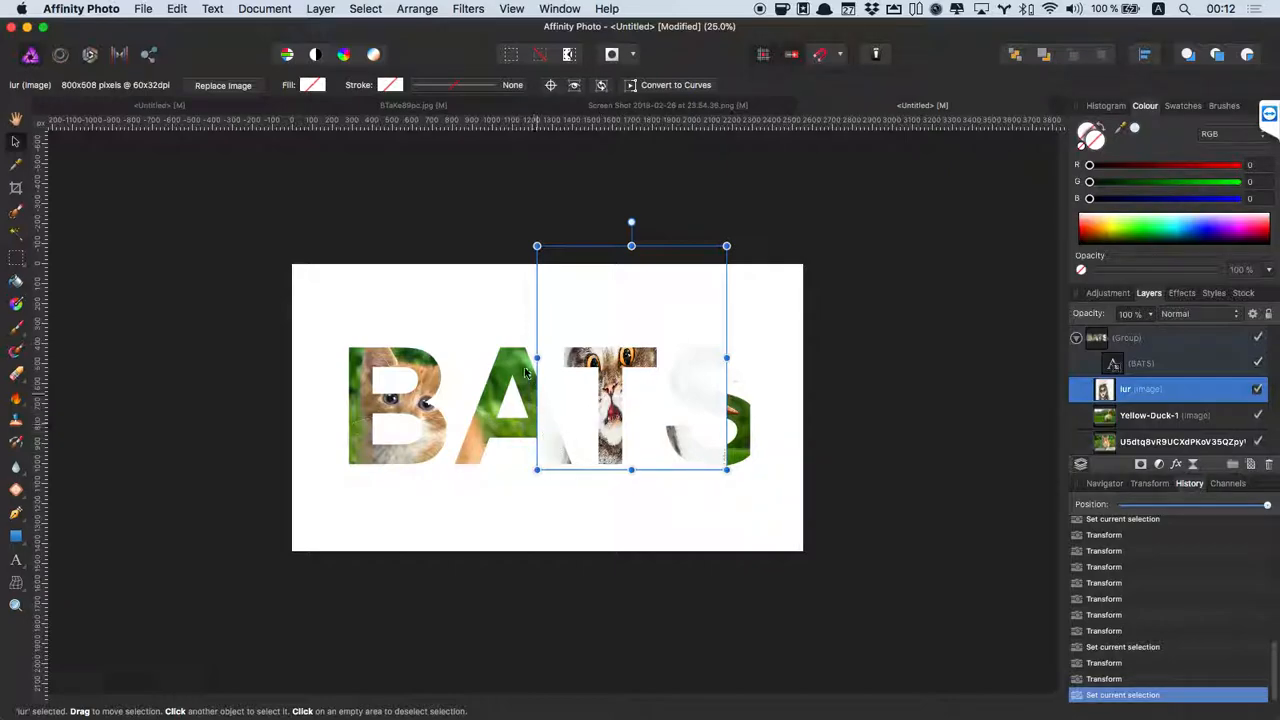
# Add a mask to the lur cat photo and paint it out in black over the A.
pyautogui.click(1140, 465)
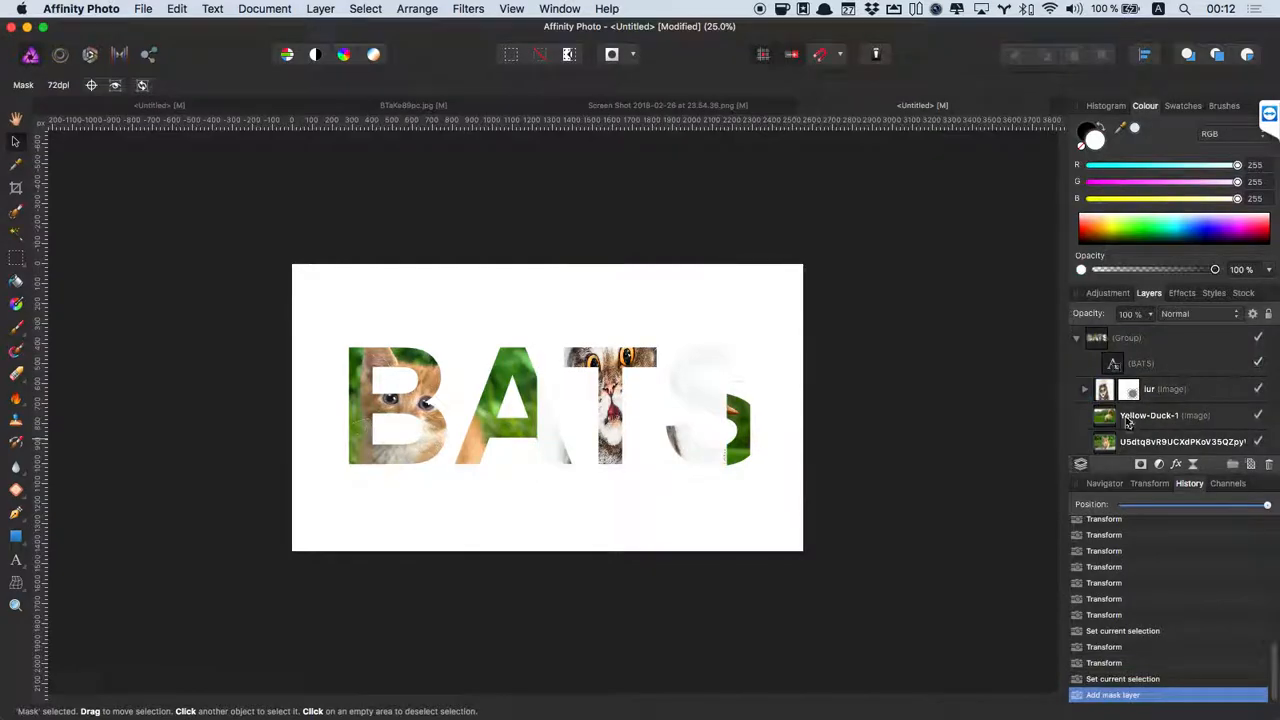
pyautogui.click(1130, 392)
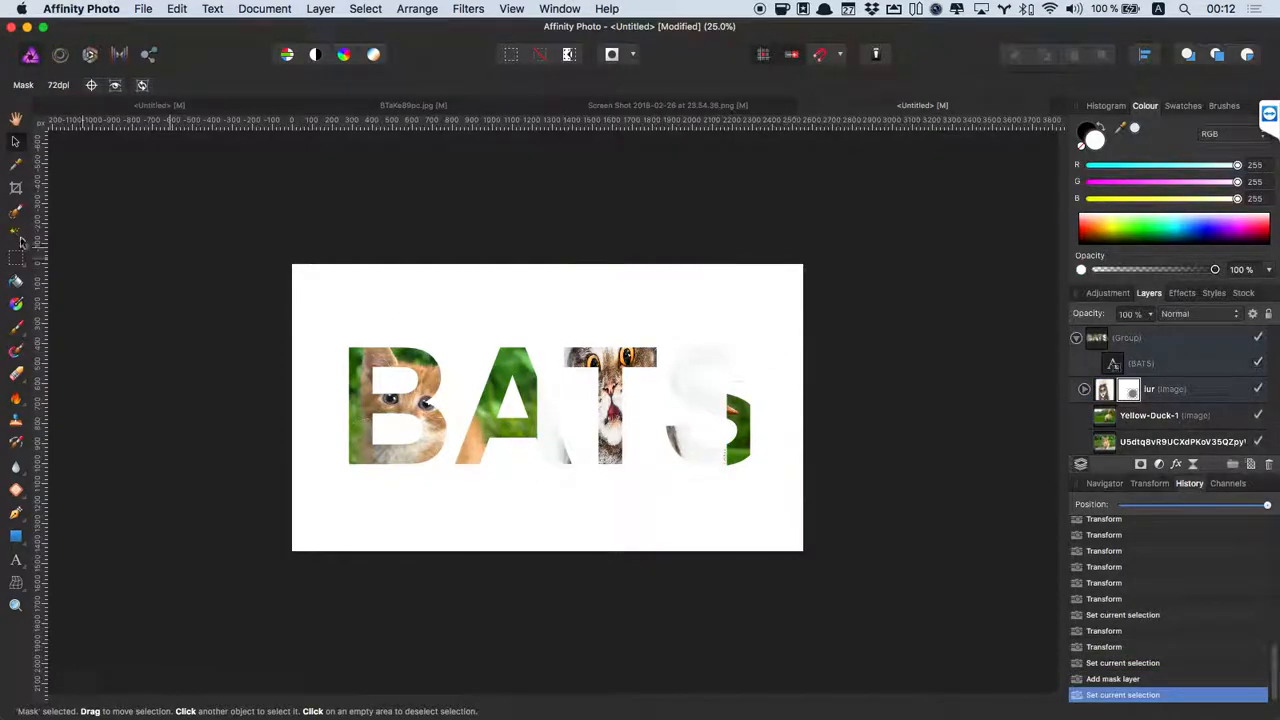
pyautogui.click(17, 330)
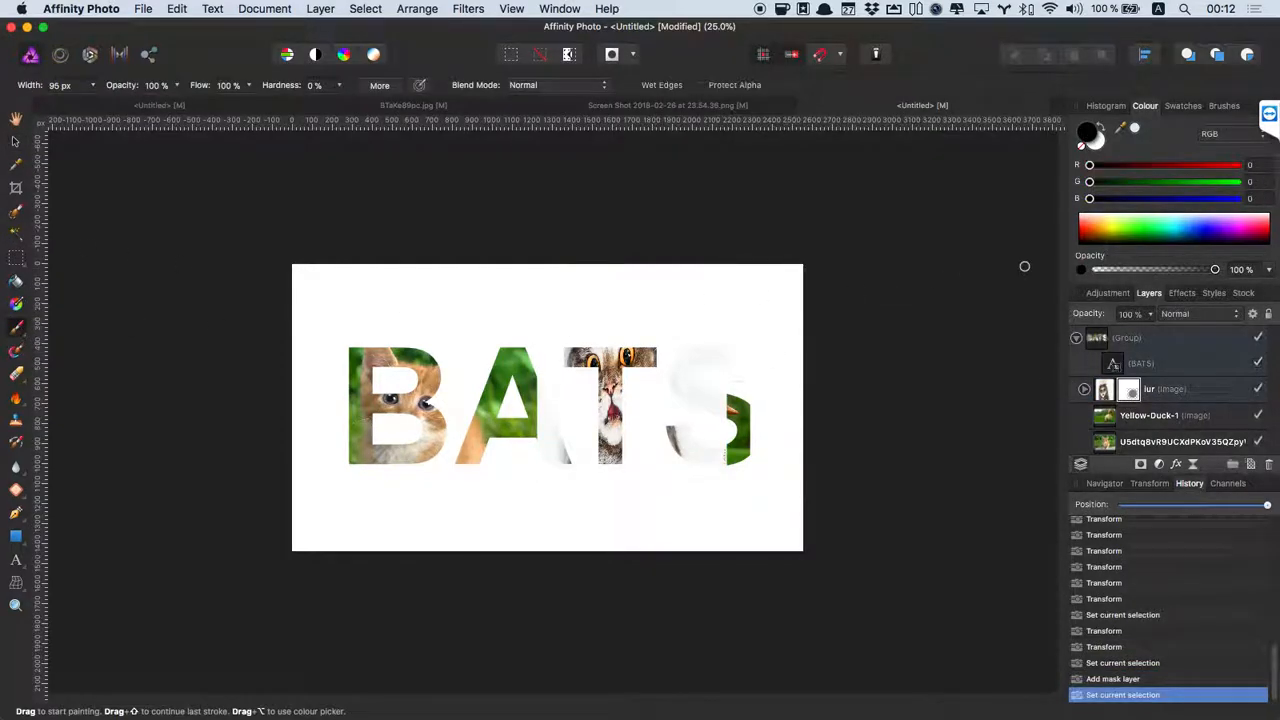
pyautogui.moveTo(552, 411); pyautogui.dragTo(525, 362)
pyautogui.click(1102, 127)
pyautogui.click(1102, 127)
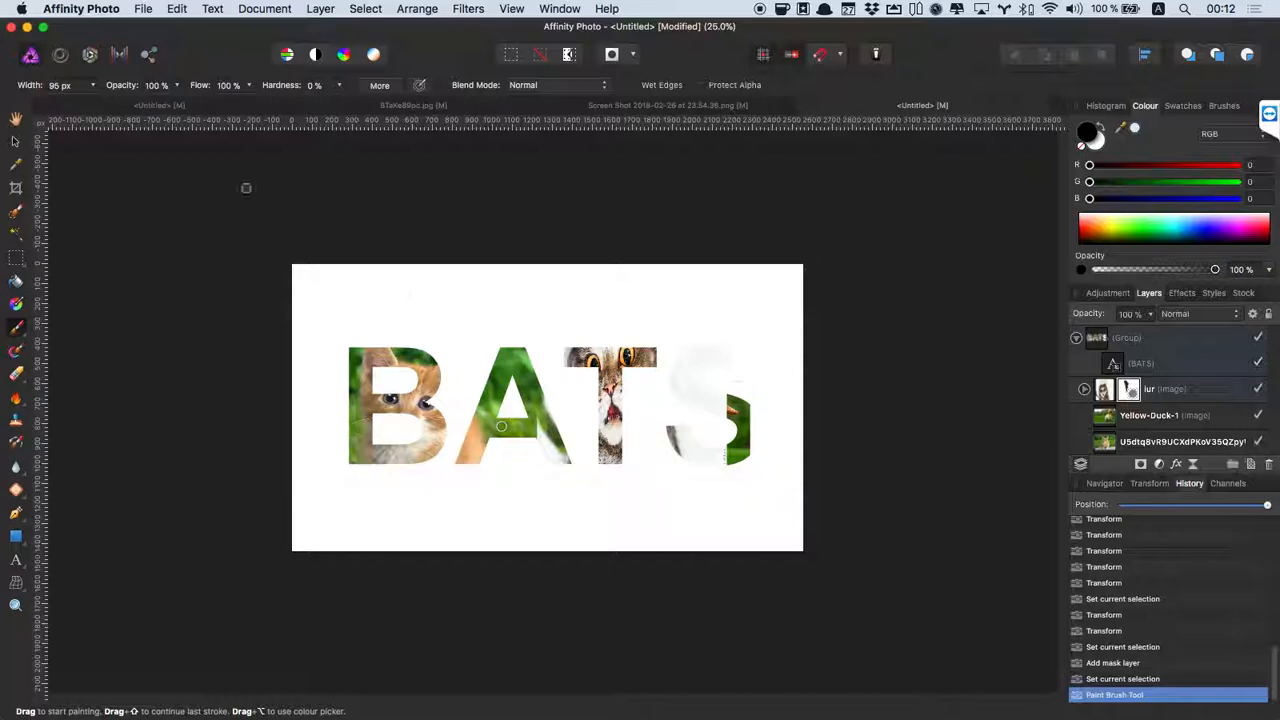
# Widen the brush to 250 px and paint the cat out of the A and S.
pyautogui.click(92, 85)
pyautogui.moveTo(98, 105); pyautogui.dragTo(110, 106)
pyautogui.moveTo(506, 390)
pyautogui.mouseDown()
pyautogui.moveTo(543, 380)
pyautogui.moveTo(563, 457)
pyautogui.moveTo(546, 449)
pyautogui.mouseUp()
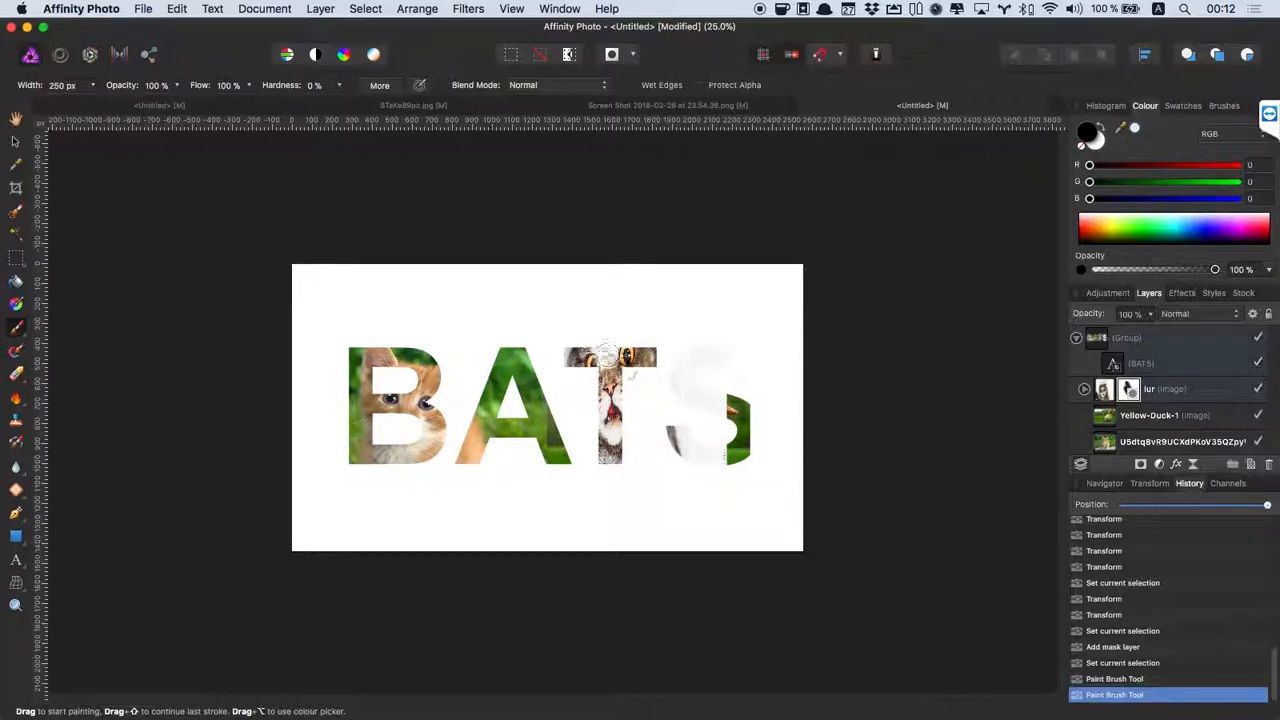
pyautogui.moveTo(521, 384); pyautogui.dragTo(568, 461)
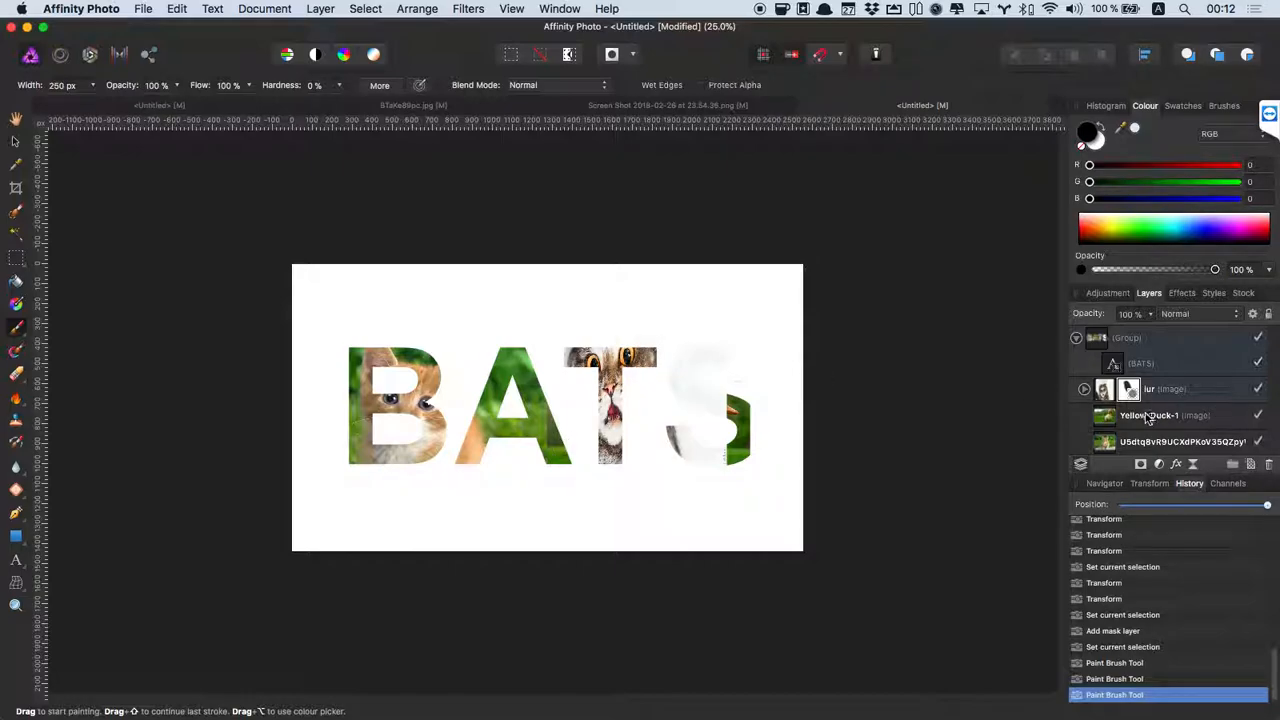
pyautogui.moveTo(731, 365)
pyautogui.mouseDown()
pyautogui.moveTo(683, 362)
pyautogui.moveTo(724, 418)
pyautogui.moveTo(717, 387)
pyautogui.moveTo(733, 351)
pyautogui.moveTo(677, 428)
pyautogui.moveTo(675, 445)
pyautogui.moveTo(707, 385)
pyautogui.moveTo(727, 452)
pyautogui.moveTo(703, 485)
pyautogui.mouseUp()
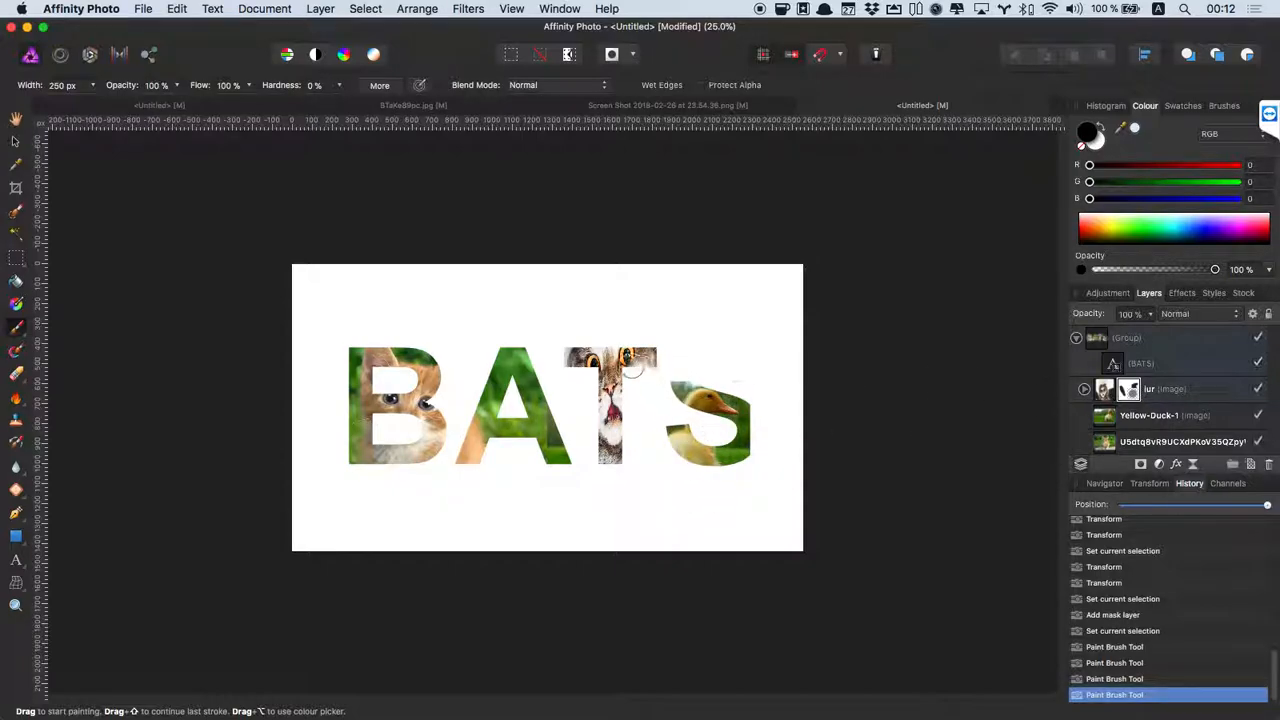
pyautogui.moveTo(690, 366)
pyautogui.mouseDown()
pyautogui.moveTo(680, 457)
pyautogui.moveTo(717, 340)
pyautogui.moveTo(666, 406)
pyautogui.moveTo(718, 487)
pyautogui.mouseUp()
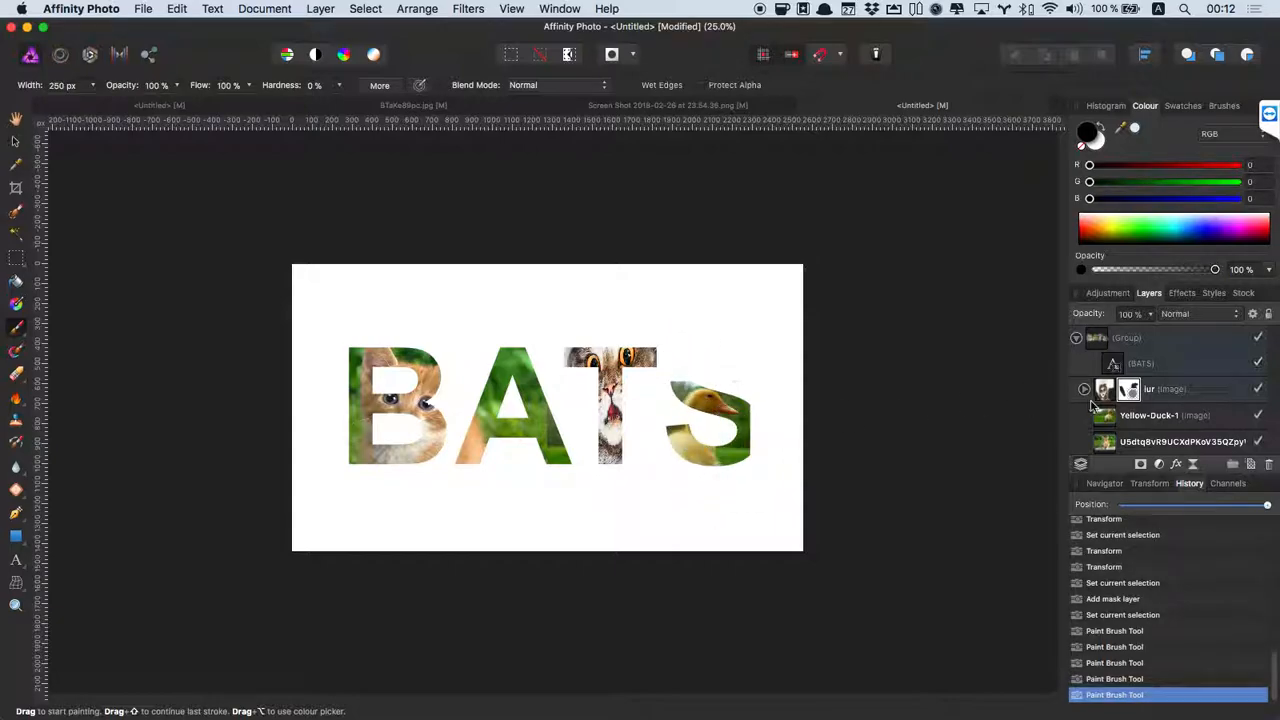
pyautogui.click(1145, 416)
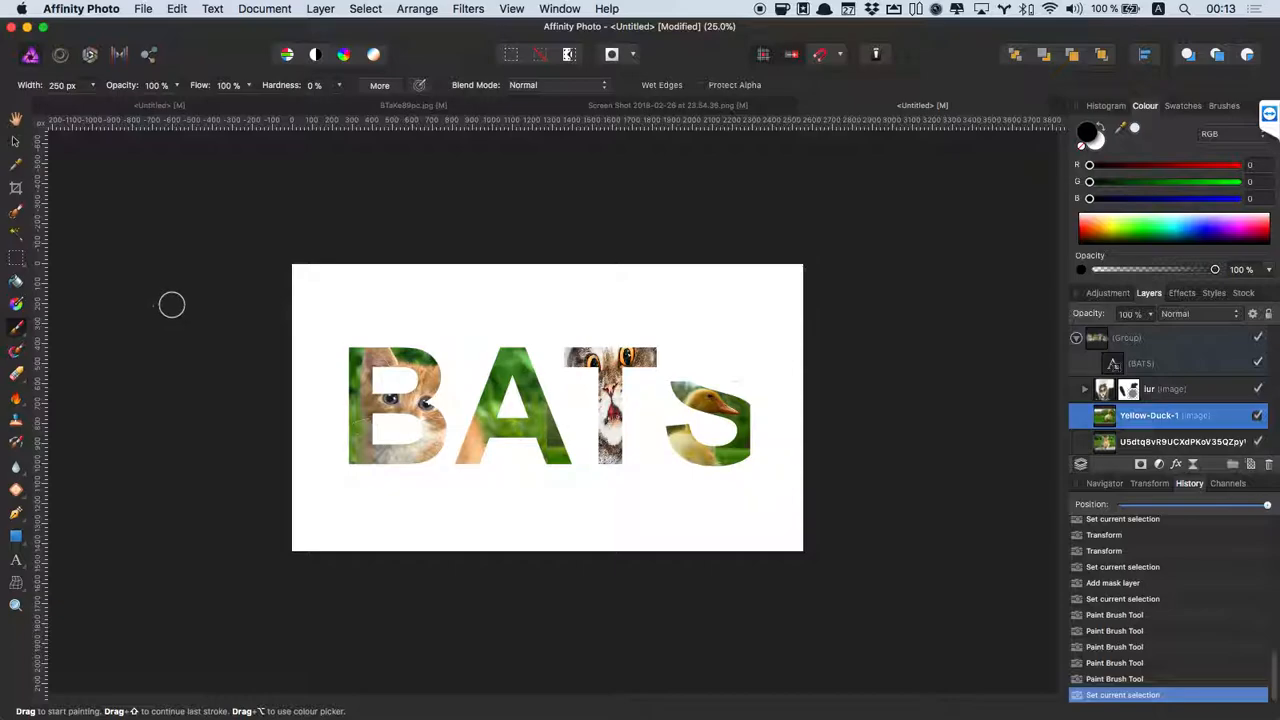
# Move the Yellow-Duck-1 photo up behind the S and enlarge it slightly.
pyautogui.press('v')
pyautogui.click(15, 144)
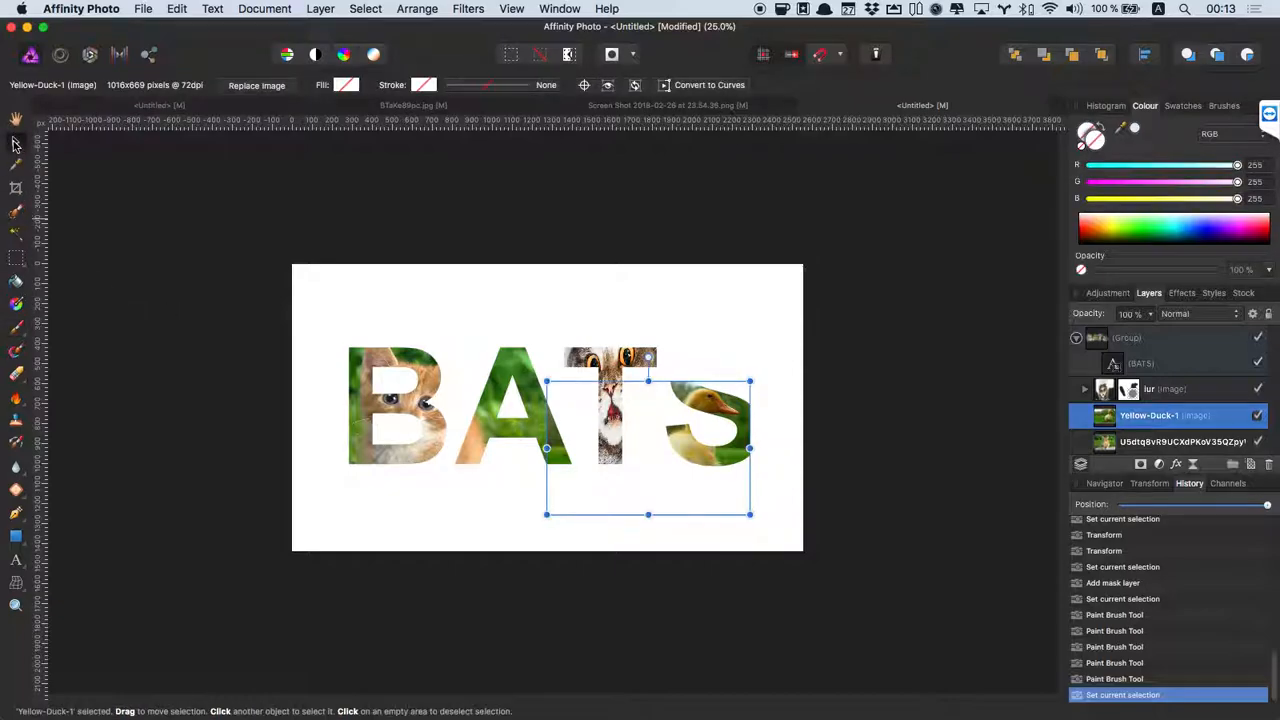
pyautogui.moveTo(680, 403); pyautogui.dragTo(699, 348)
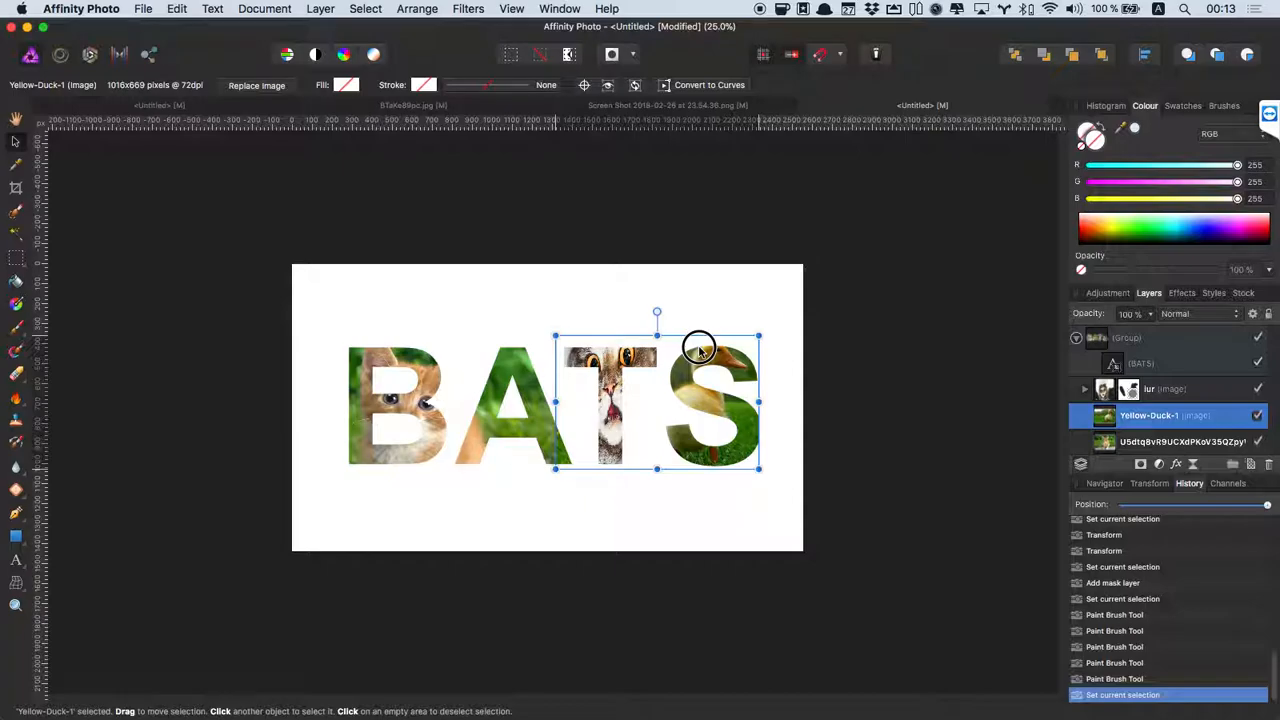
pyautogui.moveTo(760, 470); pyautogui.dragTo(769, 477)
pyautogui.moveTo(756, 433); pyautogui.dragTo(750, 438)
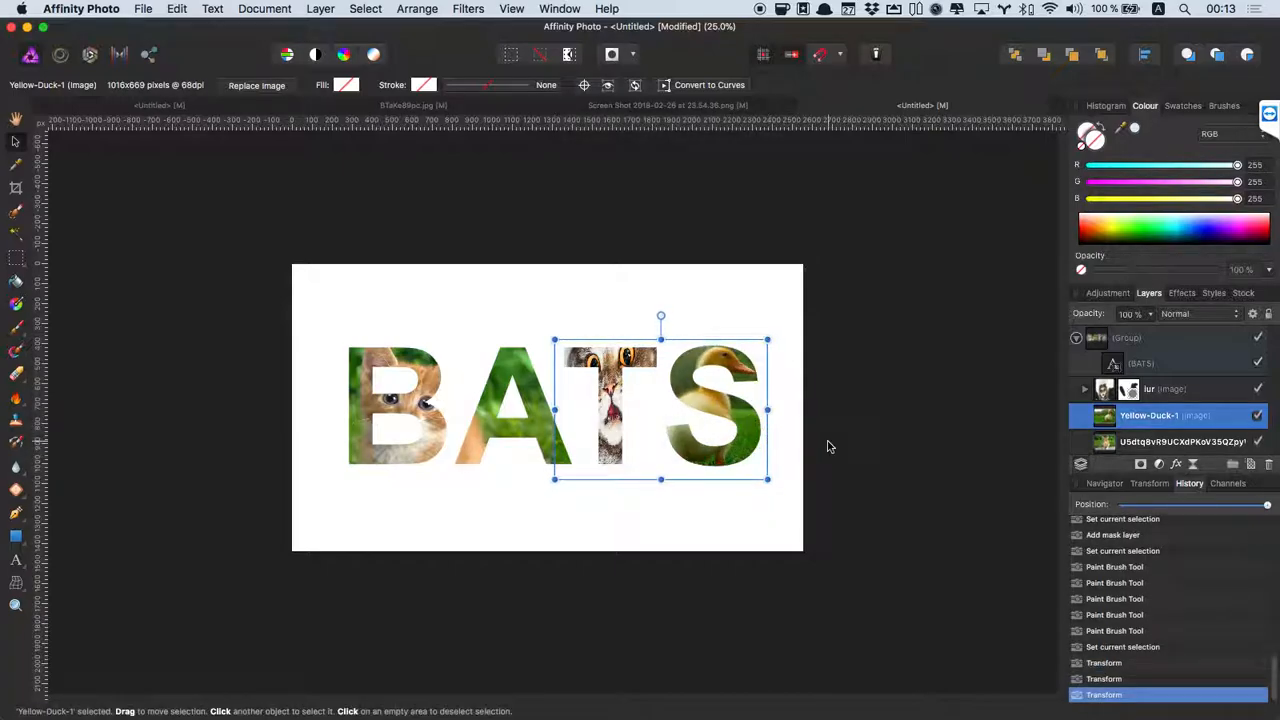
# Move the Yellow-Duck-1 layer above the cat photo and add a mask to it.
pyautogui.moveTo(1186, 420); pyautogui.dragTo(1124, 382)
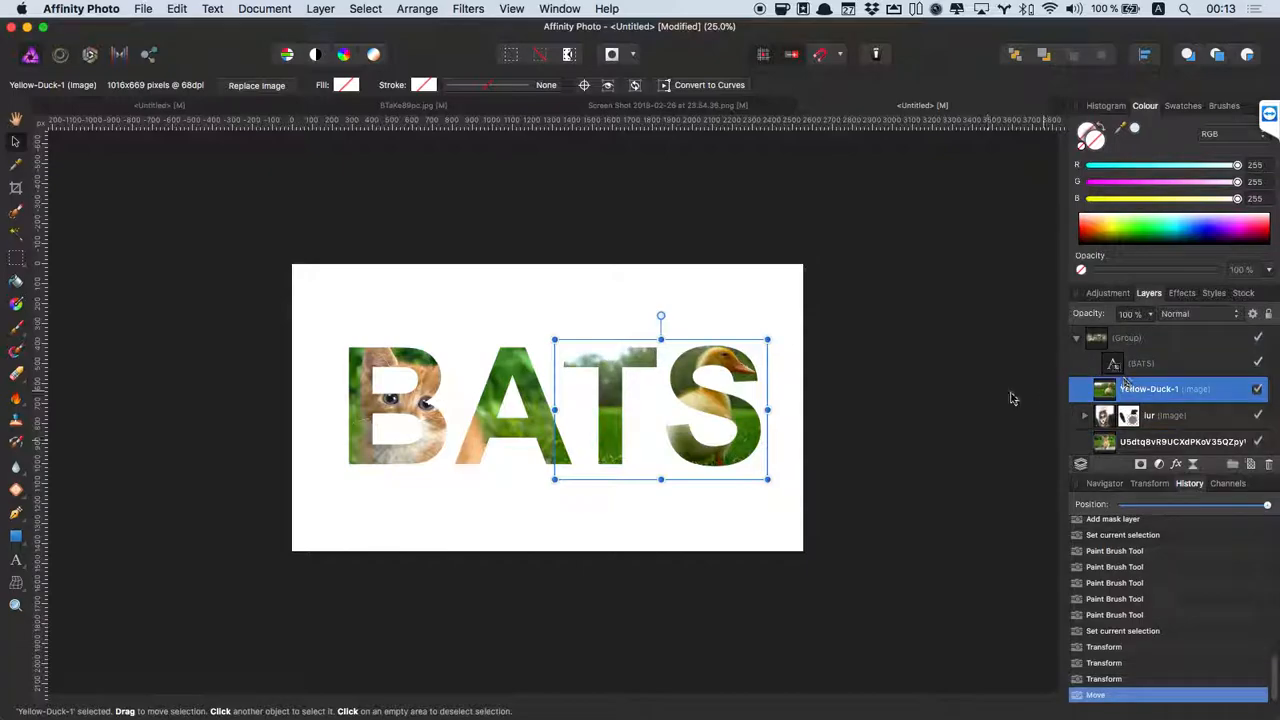
pyautogui.click(1140, 465)
pyautogui.click(1133, 388)
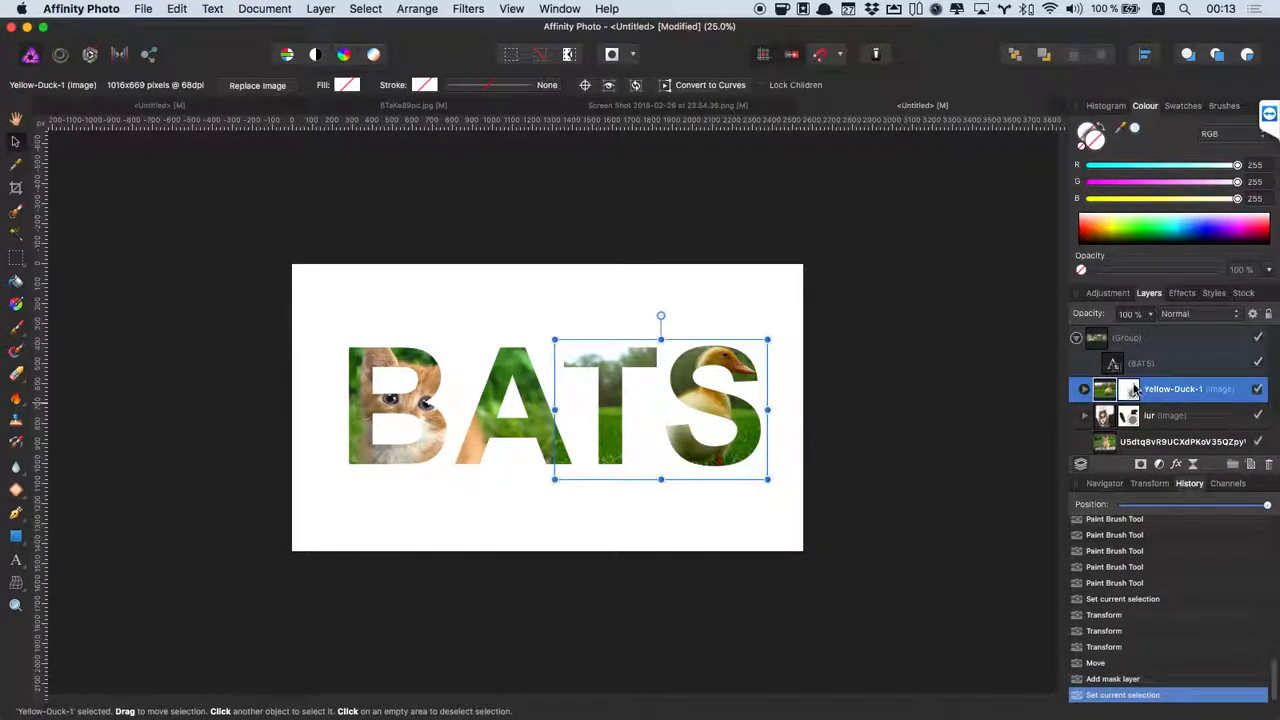
pyautogui.click(1130, 390)
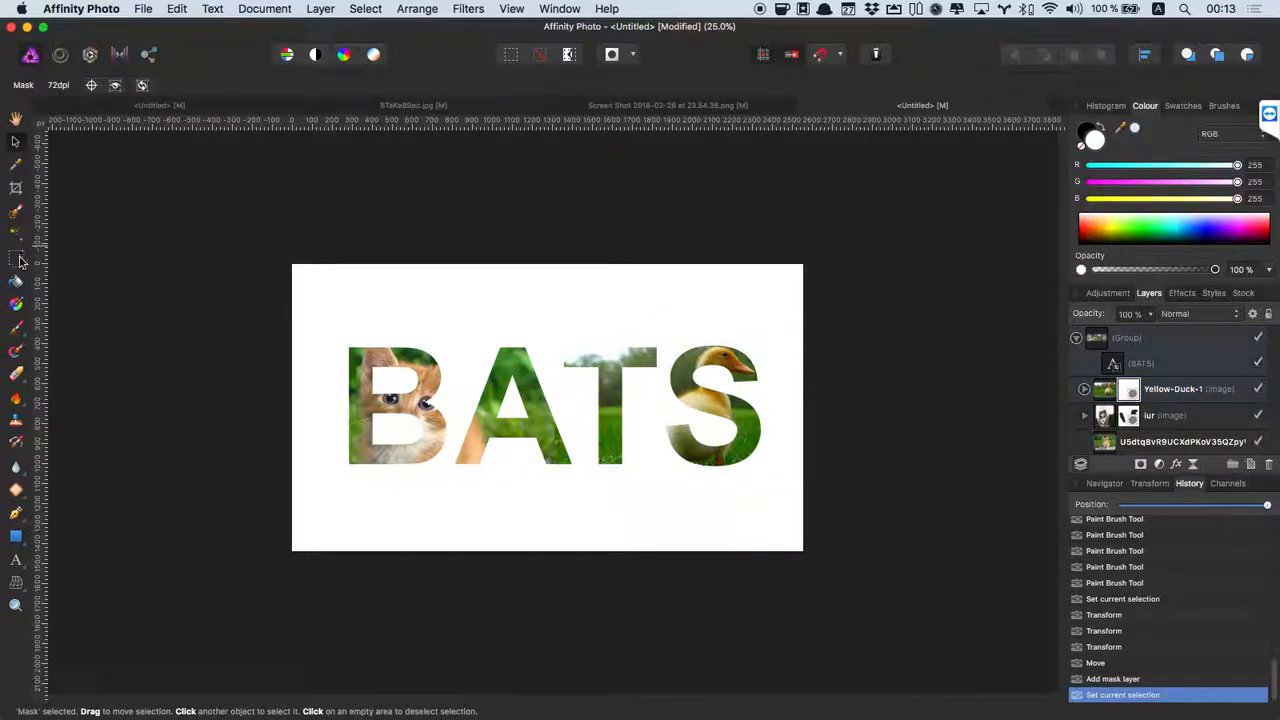
# Paint the duck mask black over the T, touching up its top in white.
pyautogui.click(15, 329)
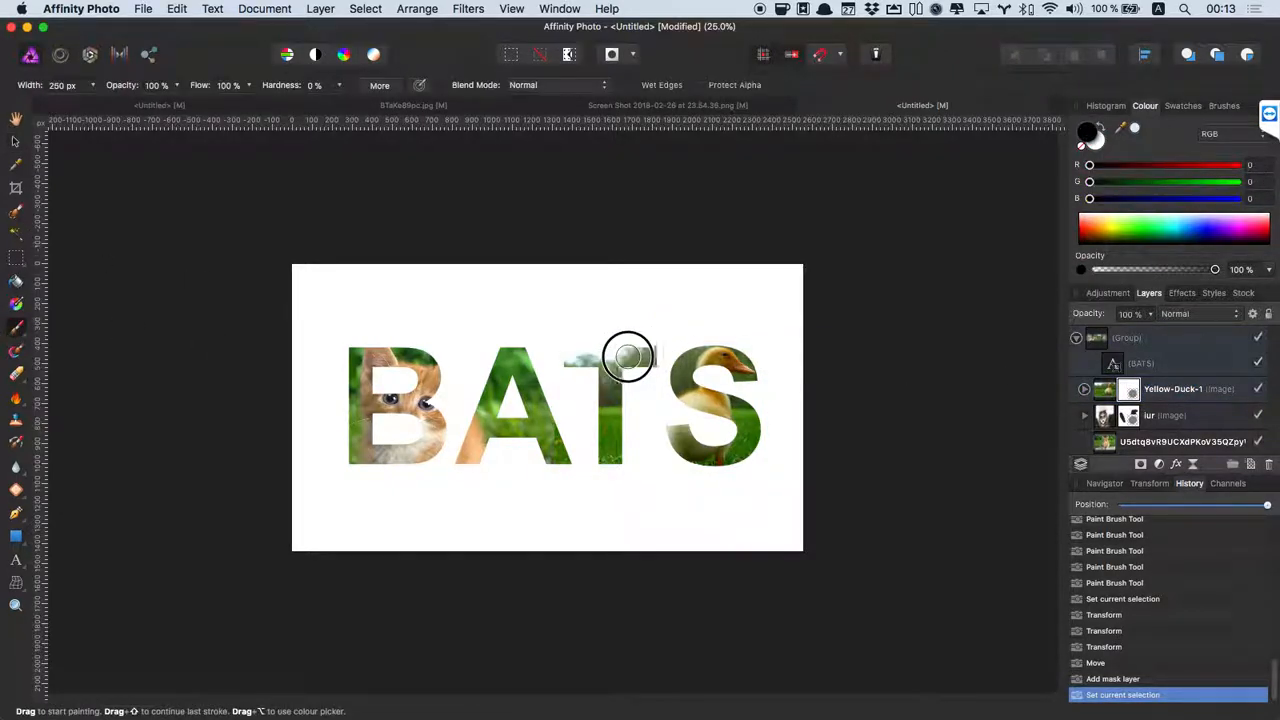
pyautogui.moveTo(629, 357)
pyautogui.mouseDown()
pyautogui.moveTo(562, 358)
pyautogui.moveTo(595, 368)
pyautogui.moveTo(606, 428)
pyautogui.moveTo(615, 370)
pyautogui.mouseUp()
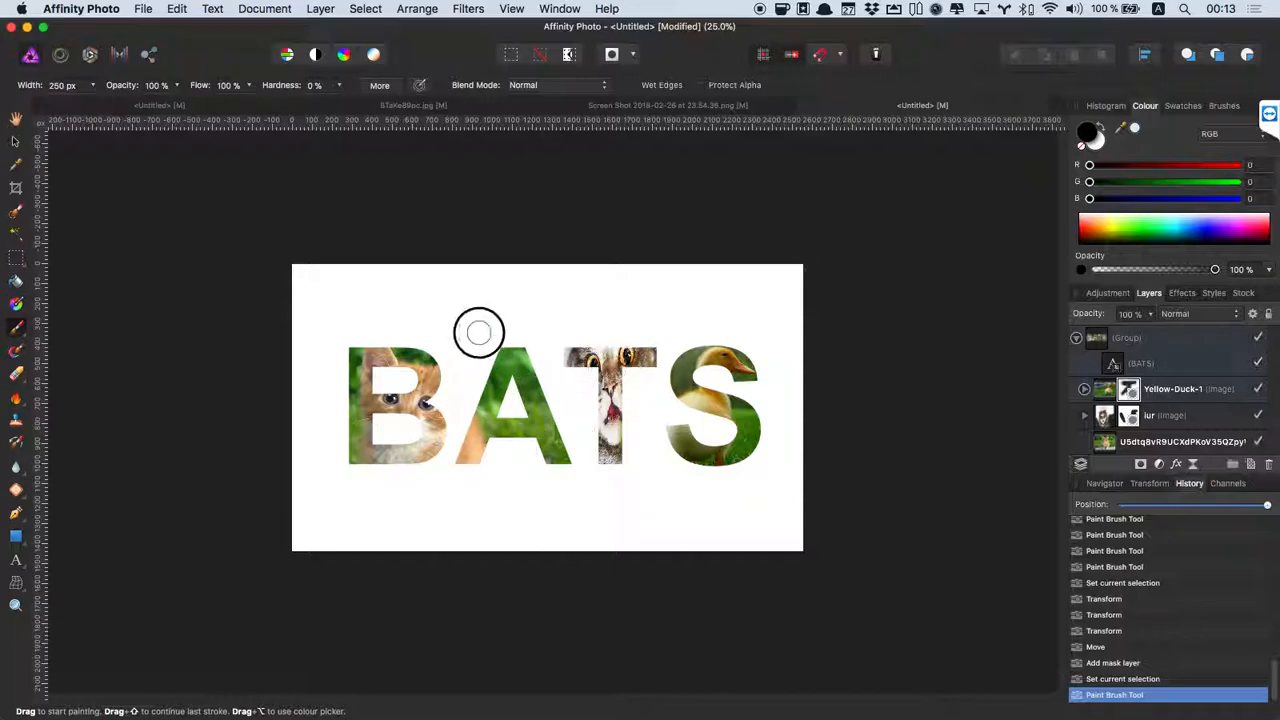
pyautogui.click(1105, 124)
pyautogui.moveTo(630, 328)
pyautogui.mouseDown()
pyautogui.moveTo(639, 359)
pyautogui.moveTo(598, 355)
pyautogui.moveTo(634, 357)
pyautogui.moveTo(628, 337)
pyautogui.moveTo(580, 351)
pyautogui.moveTo(645, 348)
pyautogui.moveTo(618, 397)
pyautogui.mouseUp()
pyautogui.click(1098, 128)
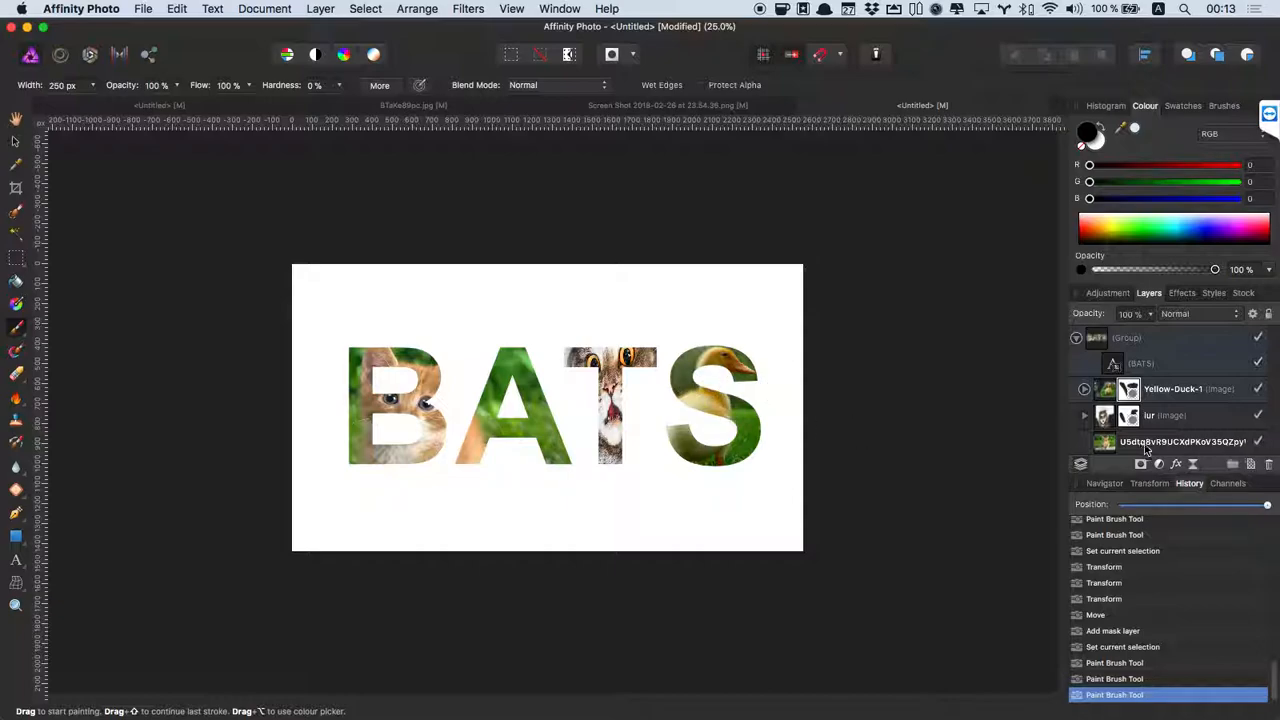
# Add a Black and White adjustment layer on top of the collapsed BATS group.
pyautogui.click(1076, 340)
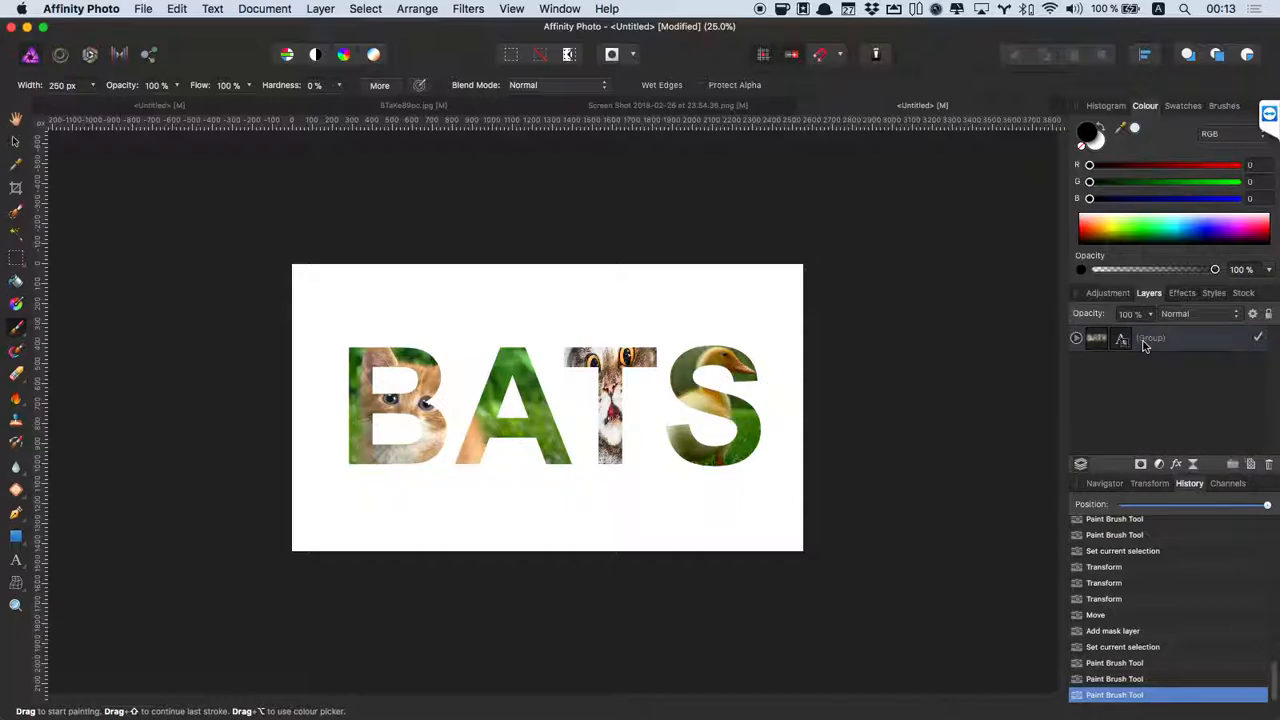
pyautogui.click(1201, 404)
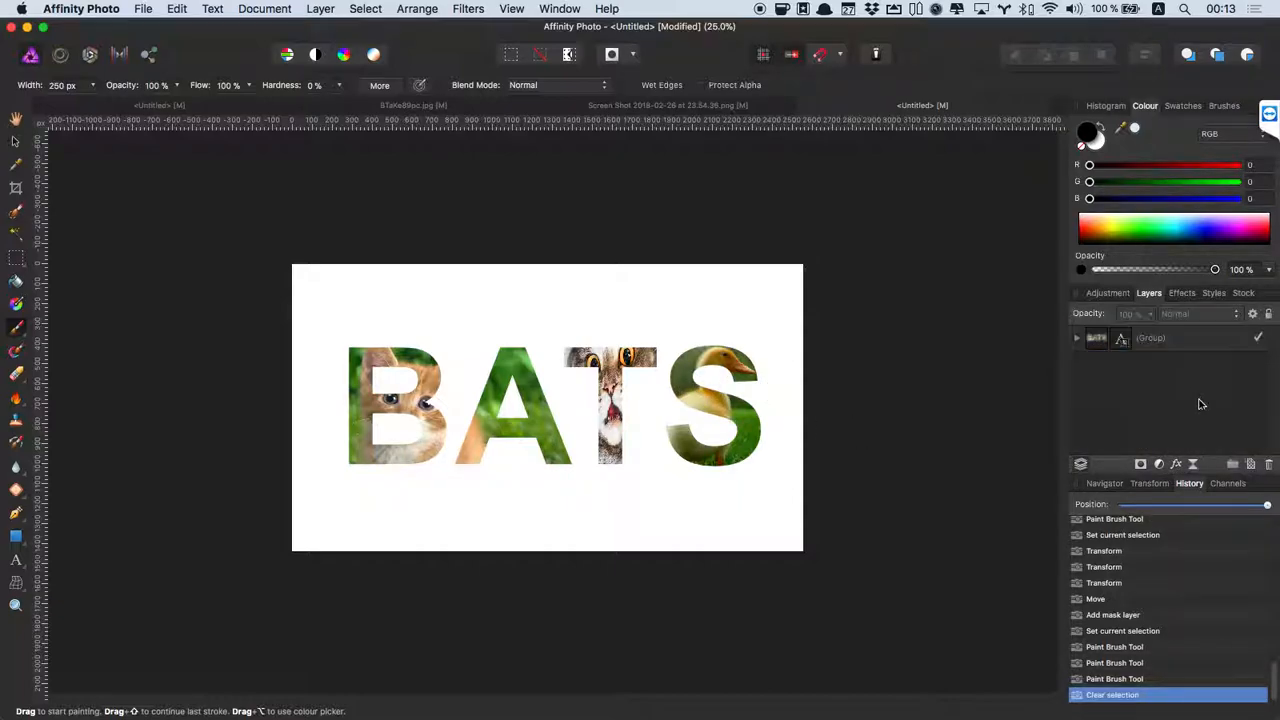
pyautogui.click(1160, 466)
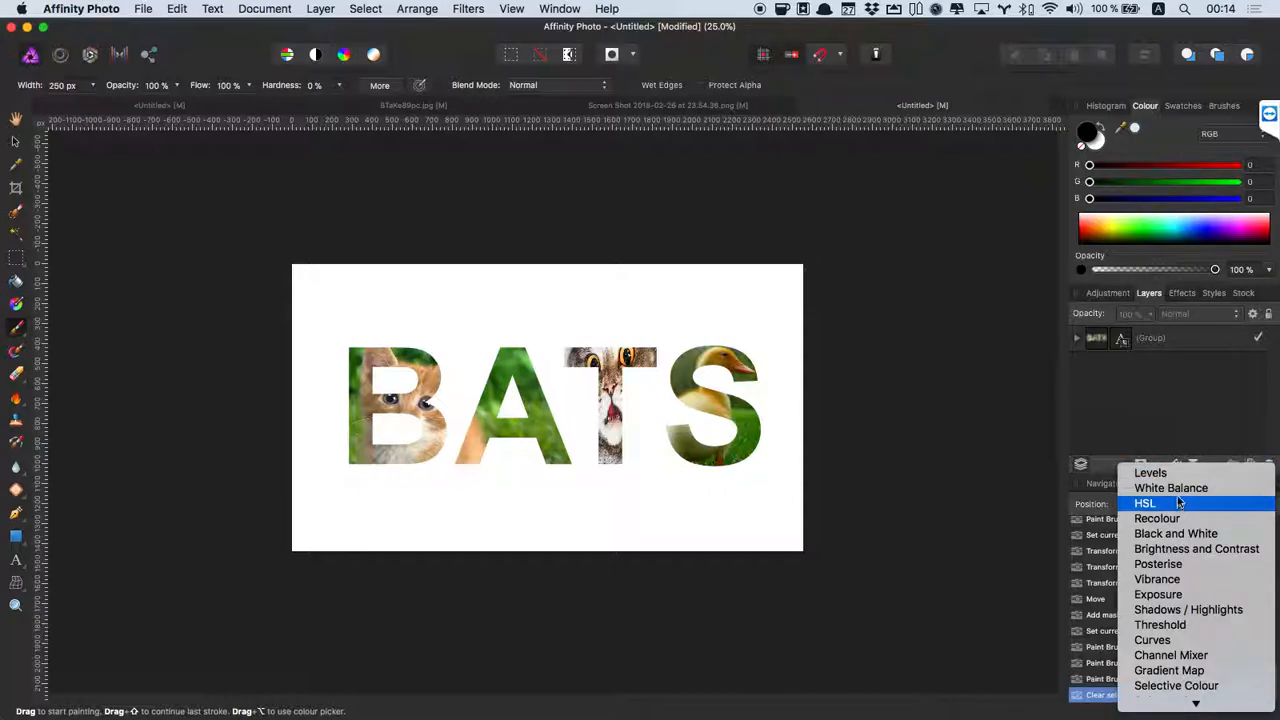
pyautogui.click(1168, 533)
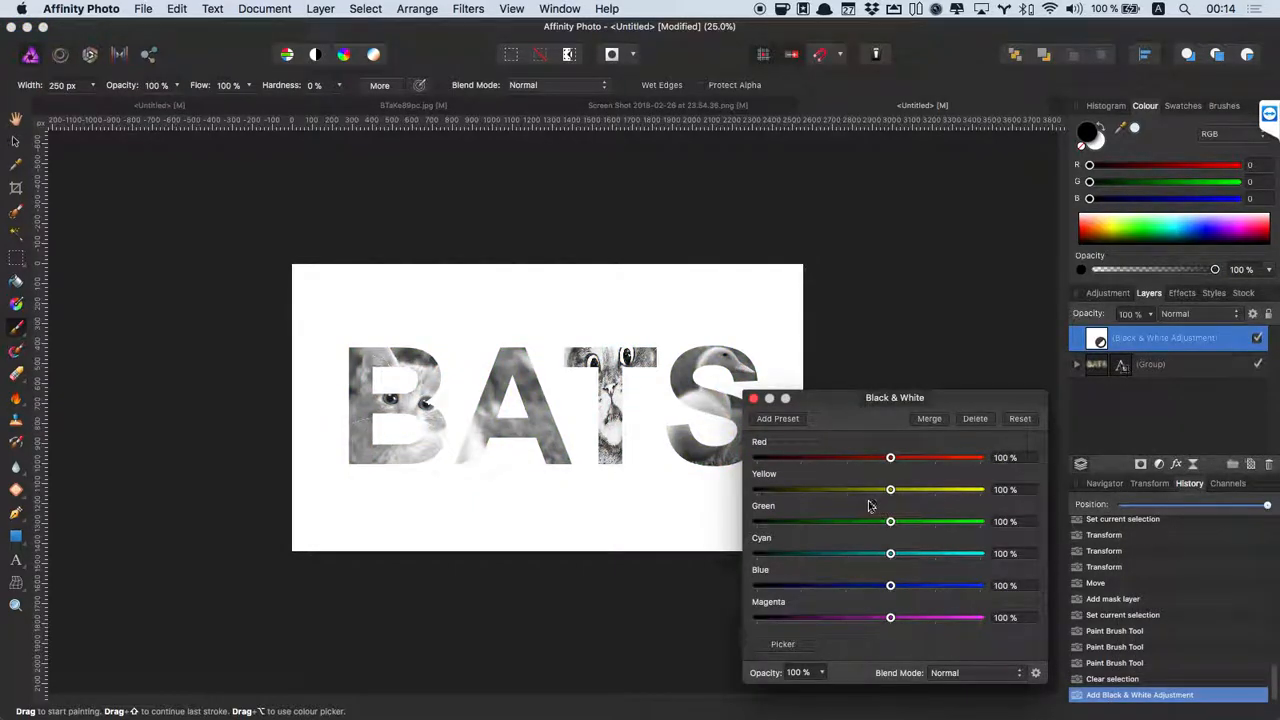
pyautogui.click(754, 399)
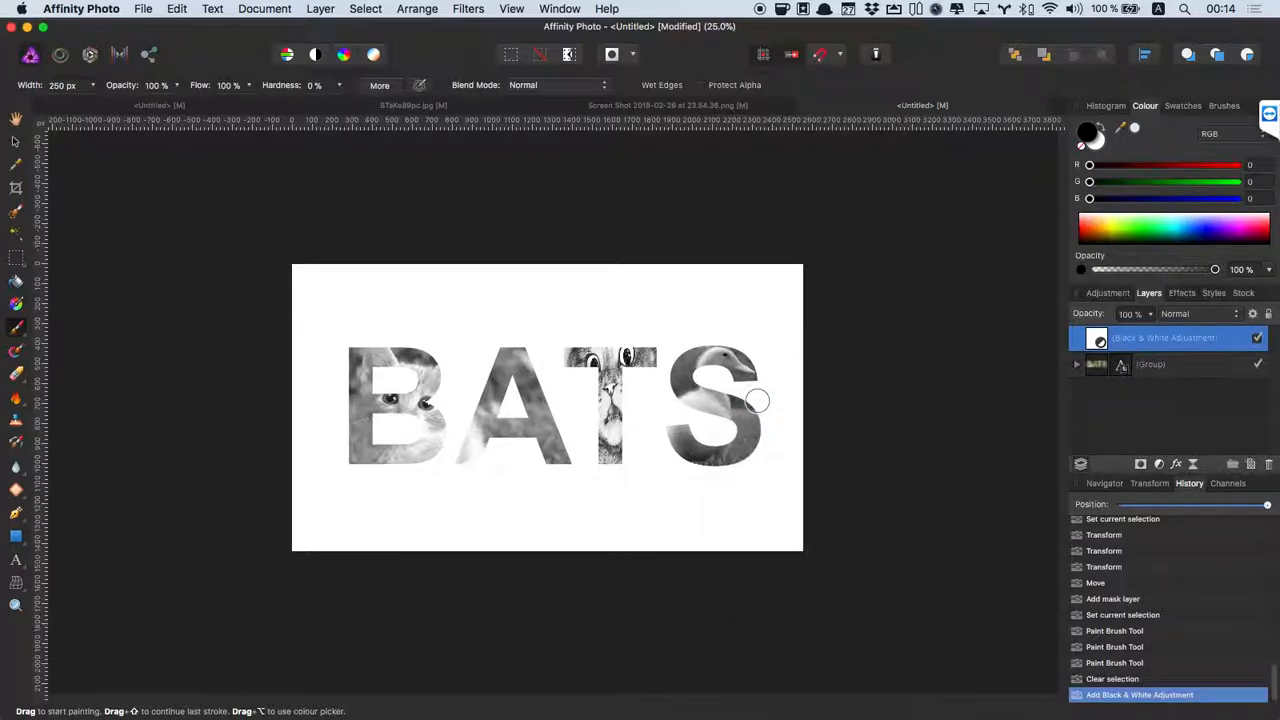
# Toggle the greyscale adjustment off and on to compare colour versus greyscale photos.
pyautogui.click(1257, 339)
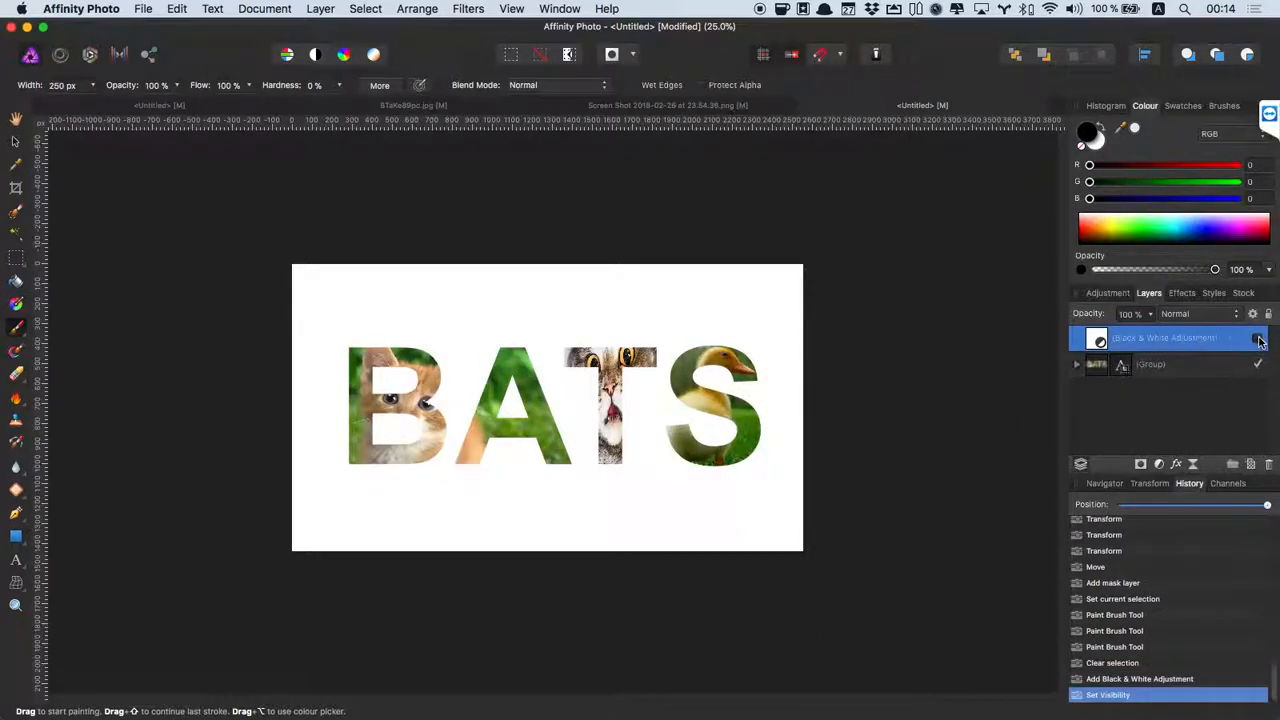
pyautogui.click(1259, 340)
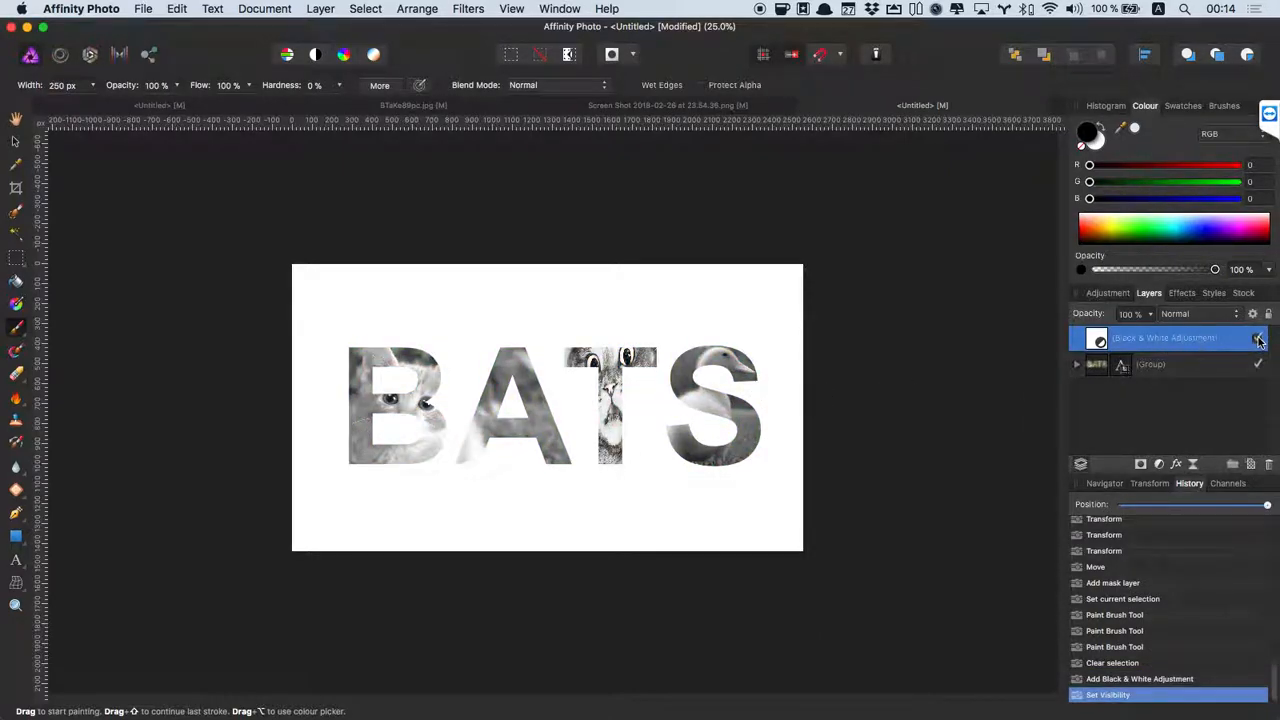
pyautogui.click(1258, 340)
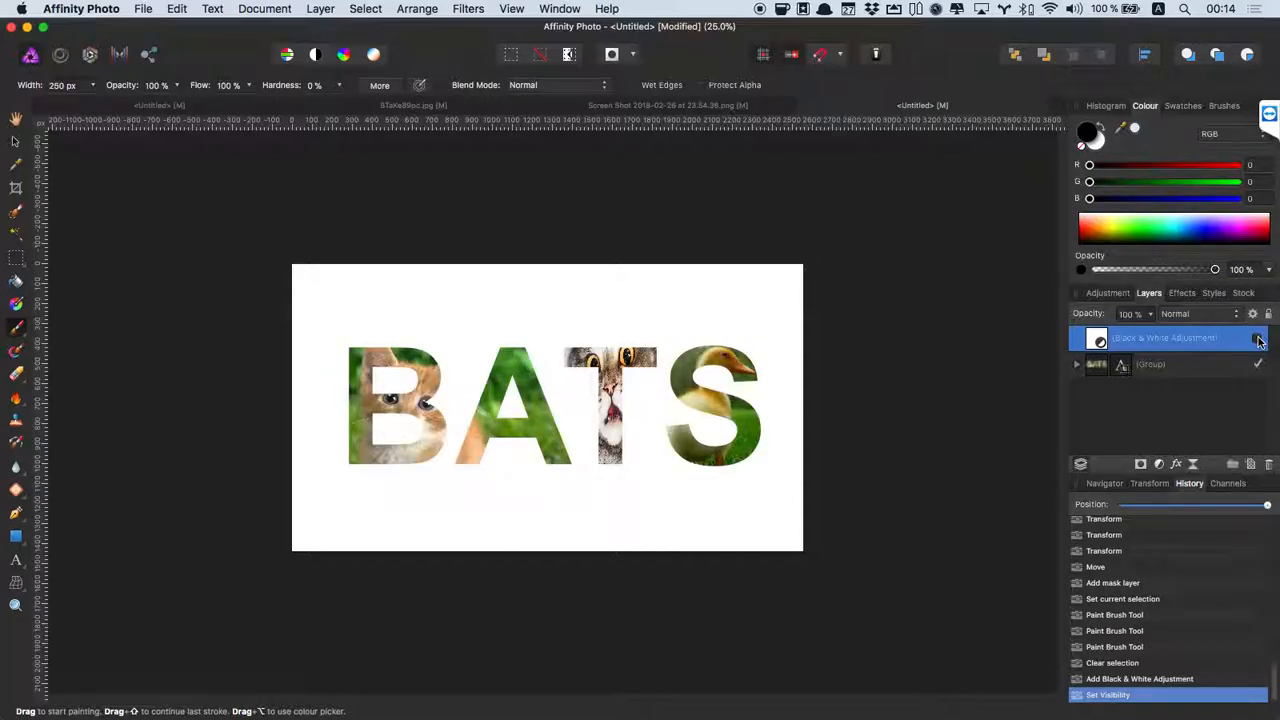
pyautogui.click(1258, 340)
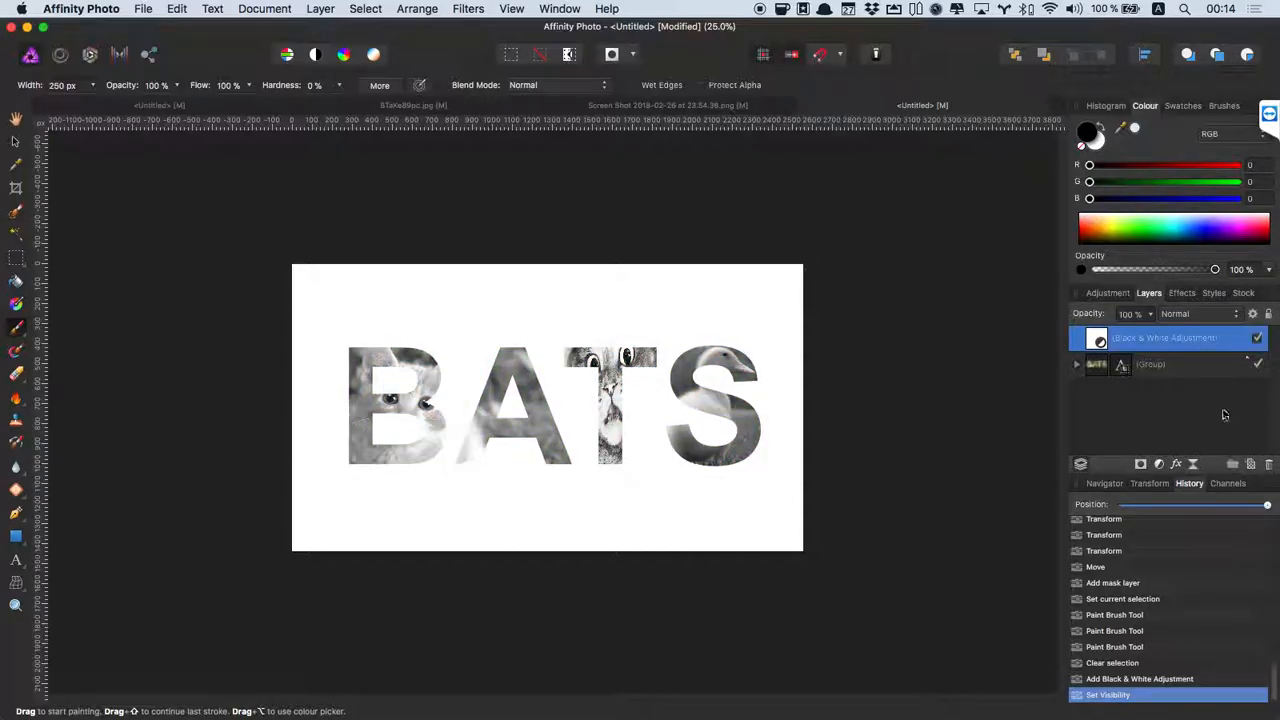
pyautogui.click(1210, 439)
pyautogui.click(1200, 364)
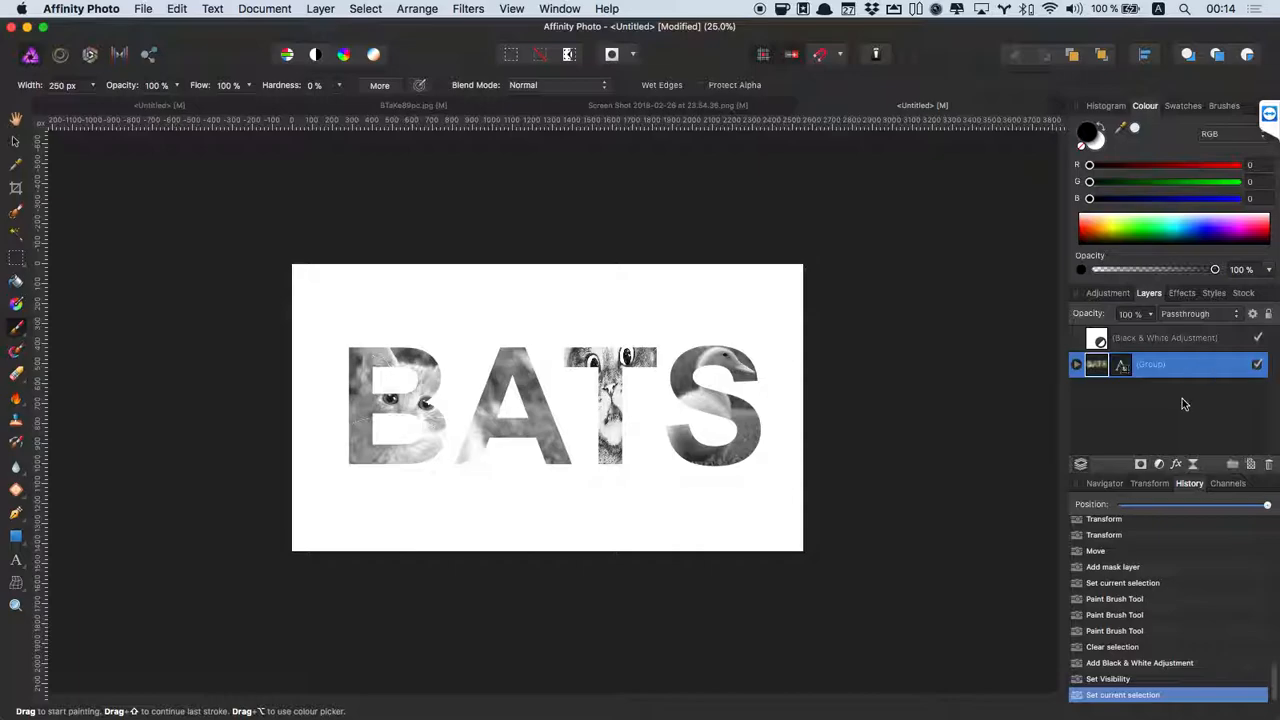
# Add a black Outline effect with a 3.6 px radius to the BATS group.
pyautogui.click(1177, 465)
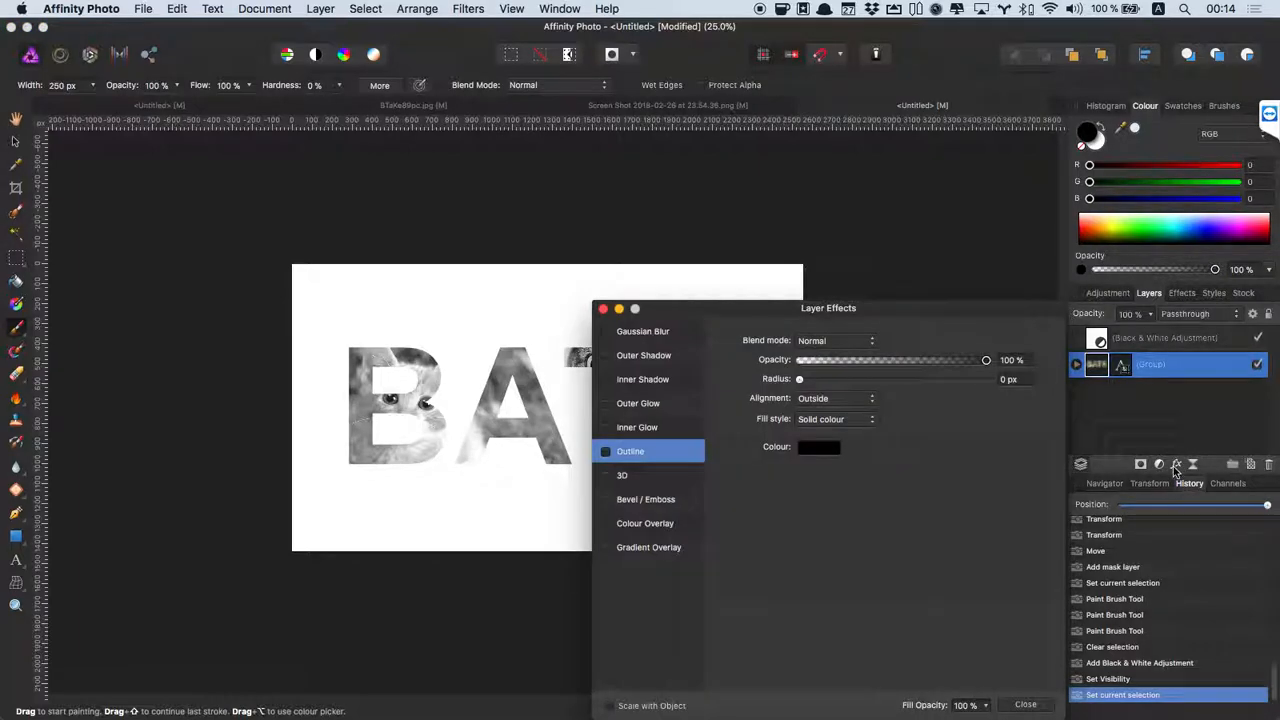
pyautogui.click(604, 452)
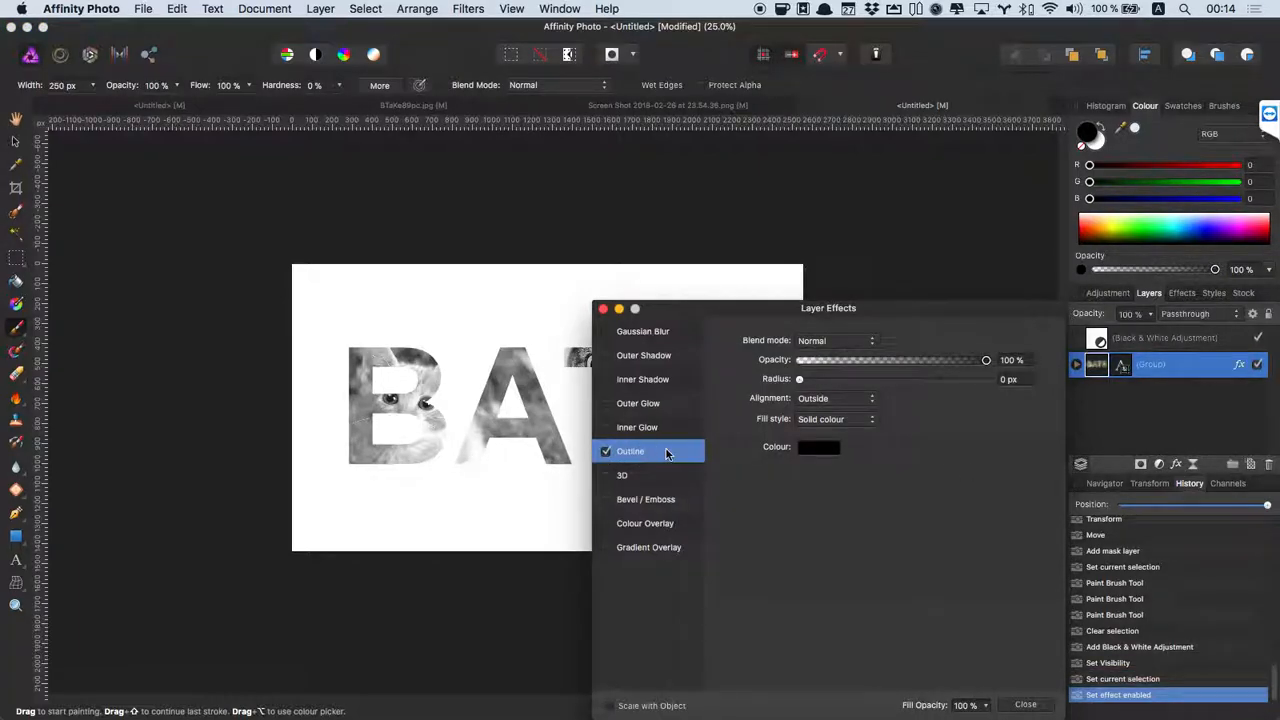
pyautogui.moveTo(800, 379); pyautogui.dragTo(857, 384)
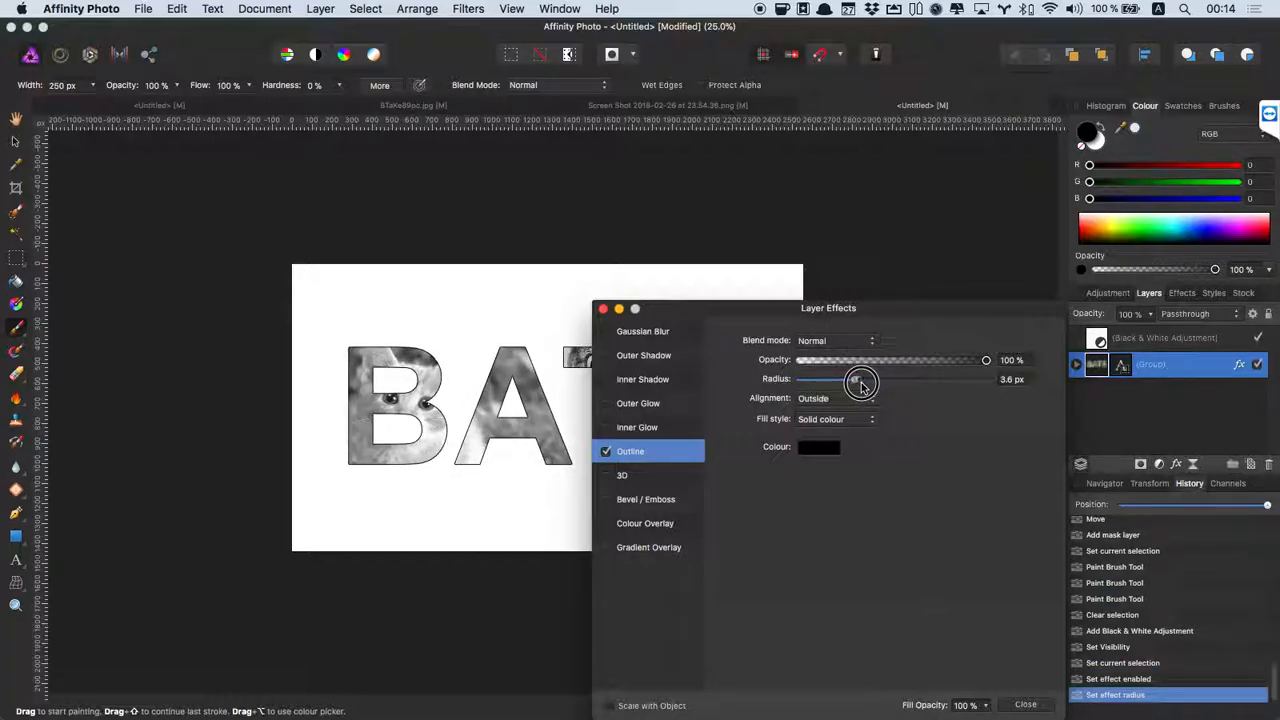
pyautogui.click(1025, 704)
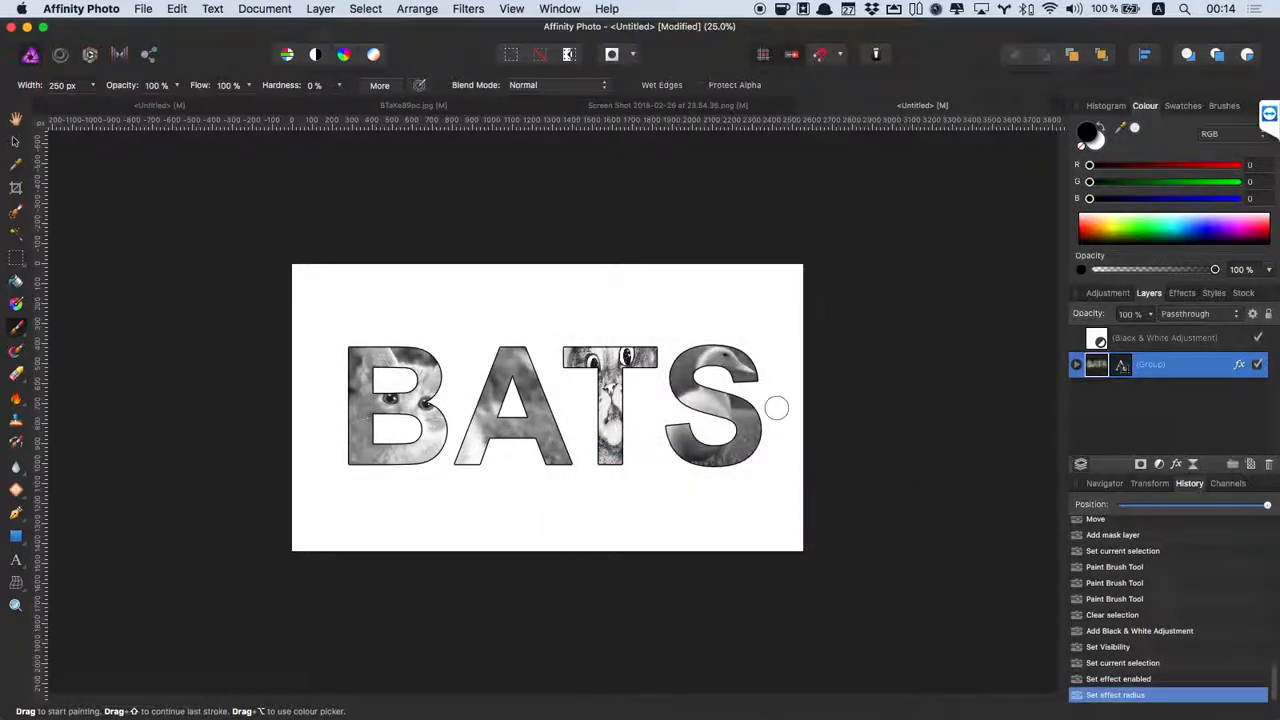
pyautogui.press('z')
pyautogui.rightClick(621, 368)
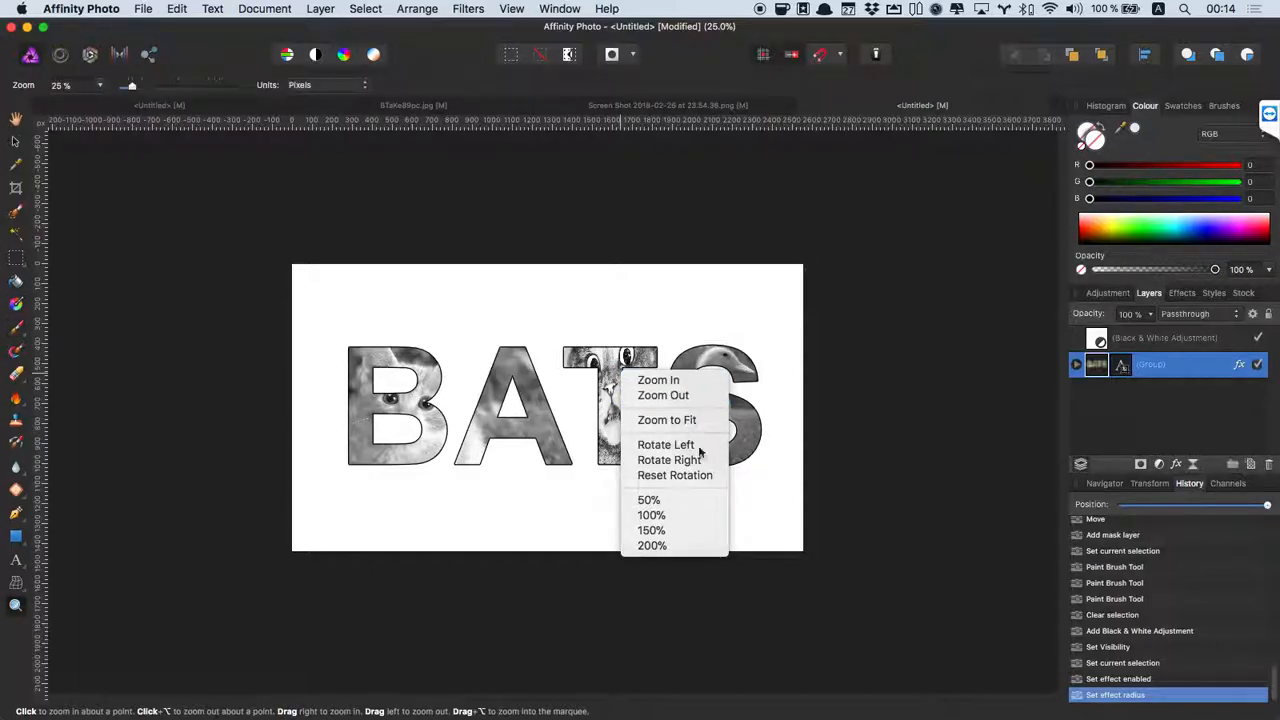
pyautogui.click(651, 515)
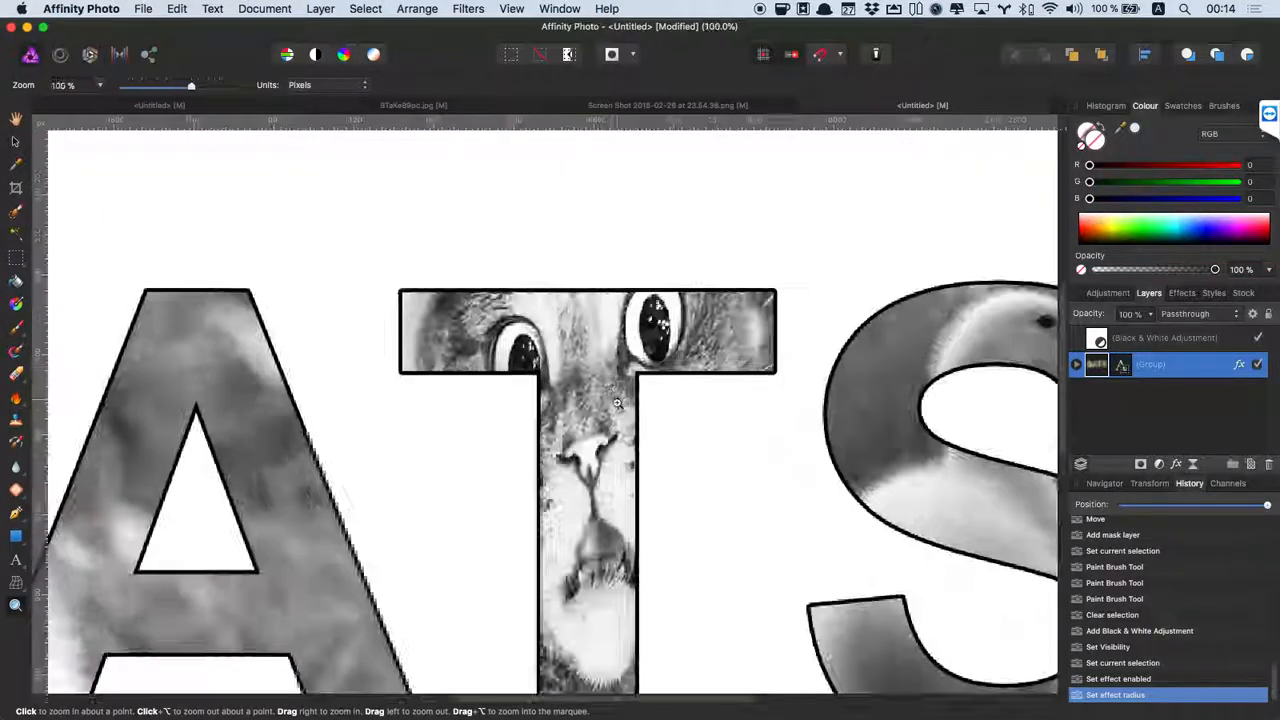
pyautogui.press('space')
pyautogui.moveTo(523, 514); pyautogui.dragTo(592, 300)
pyautogui.press('space')
pyautogui.moveTo(390, 408); pyautogui.dragTo(464, 502)
pyautogui.hscroll(-10, 427, 323)
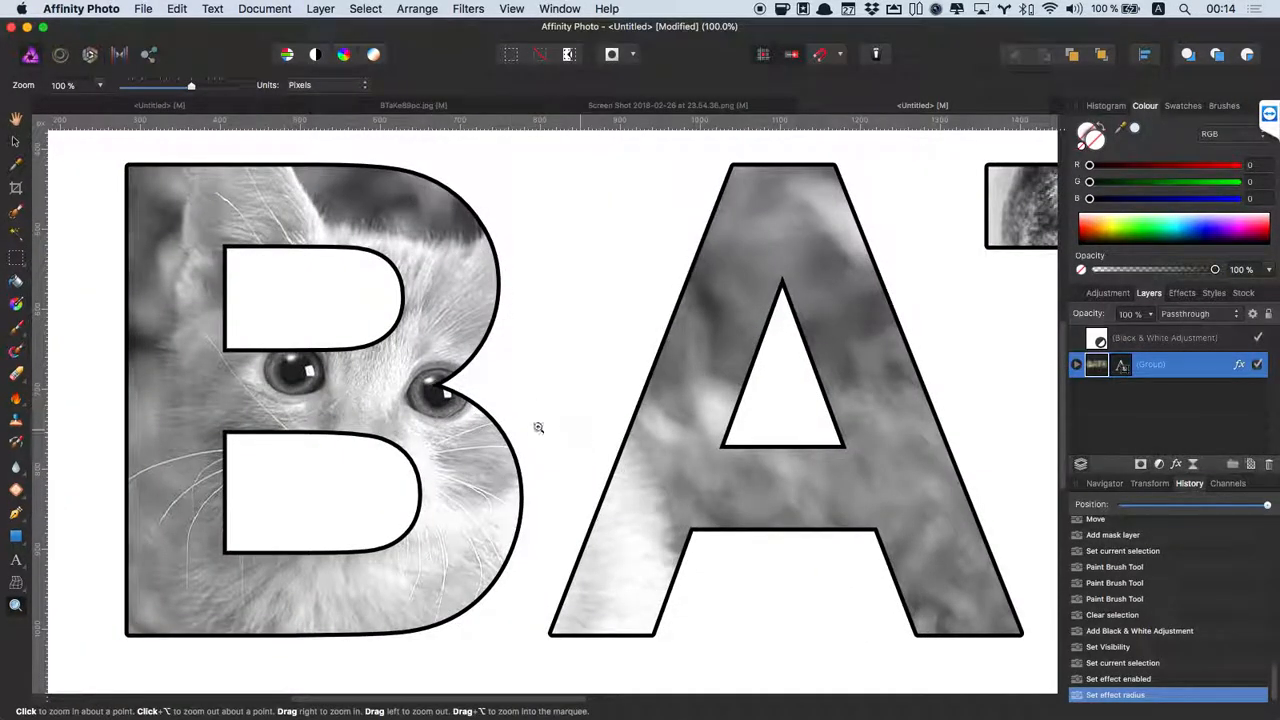
pyautogui.press('super+minus')
pyautogui.press('super+minus')
pyautogui.press('super+minus')
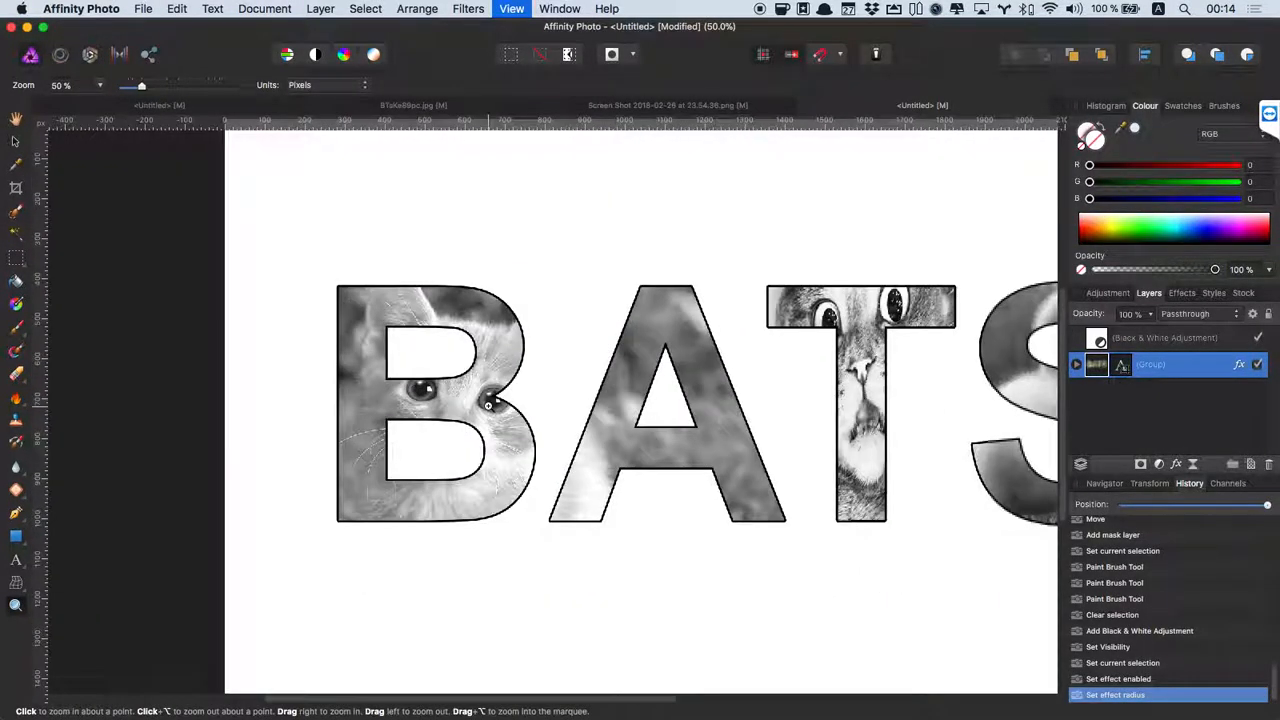